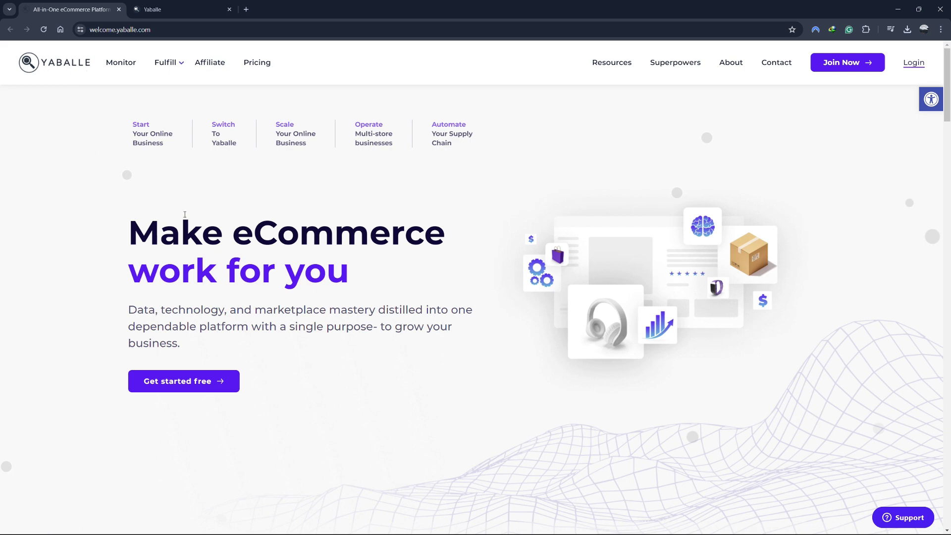
Skim the yaballe.com homepage headings and marketplace logos, then switch to the logged-in dashboard tab.
drag(130, 233, 363, 288)
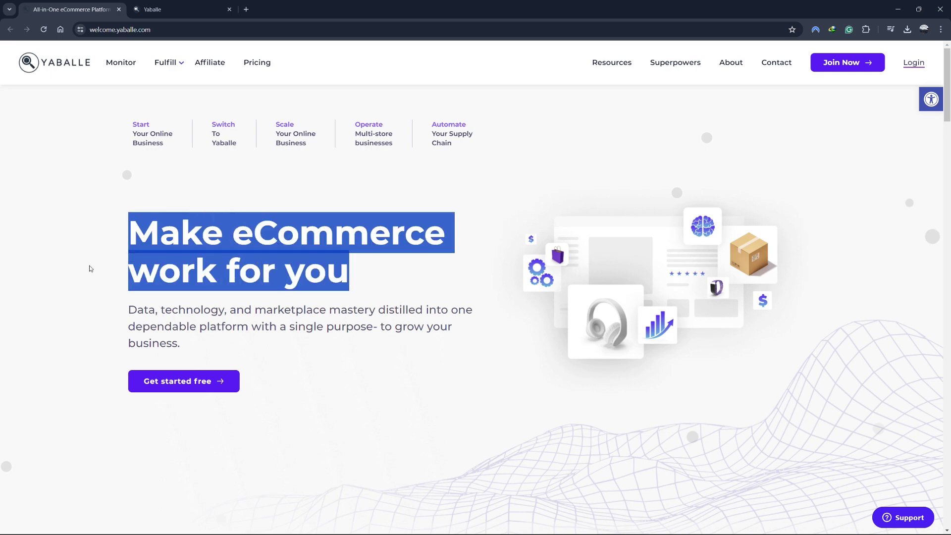
click(382, 207)
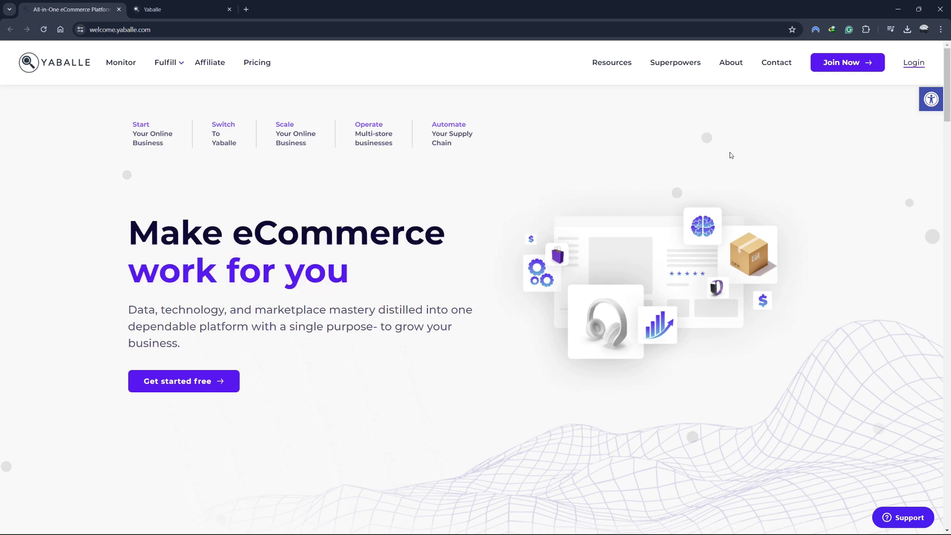
middle_click(776, 159)
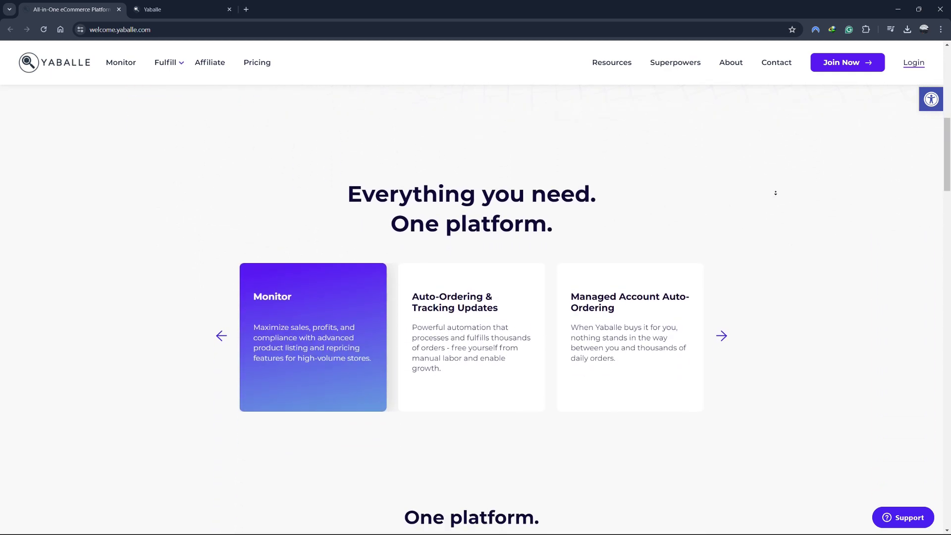
click(639, 201)
drag(346, 183, 623, 227)
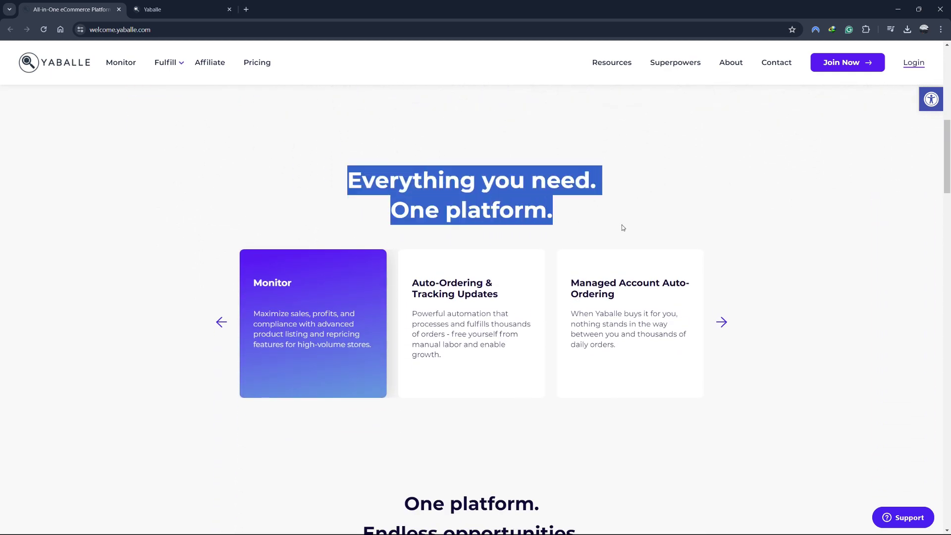
middle_click(860, 224)
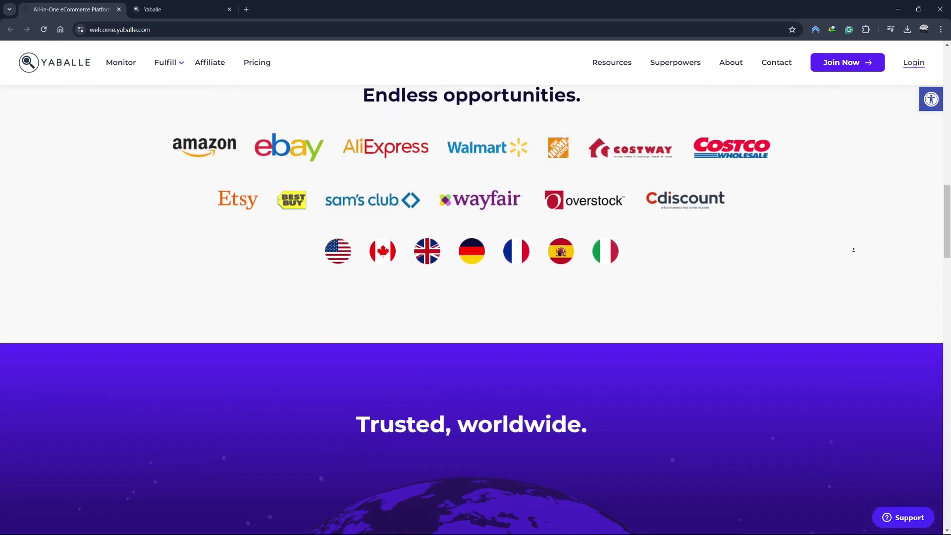
middle_click(855, 252)
scroll(855, 252, up, 2)
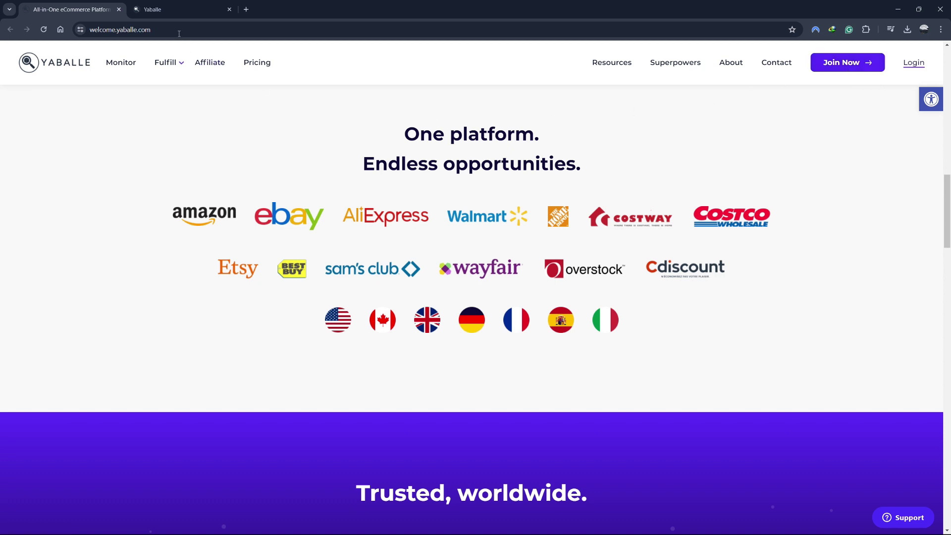
click(167, 9)
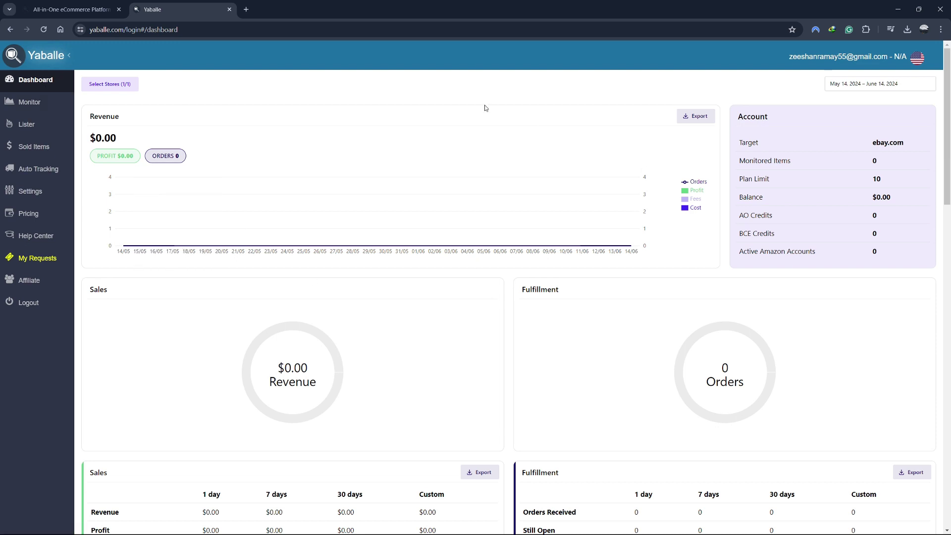
drag(779, 123, 731, 122)
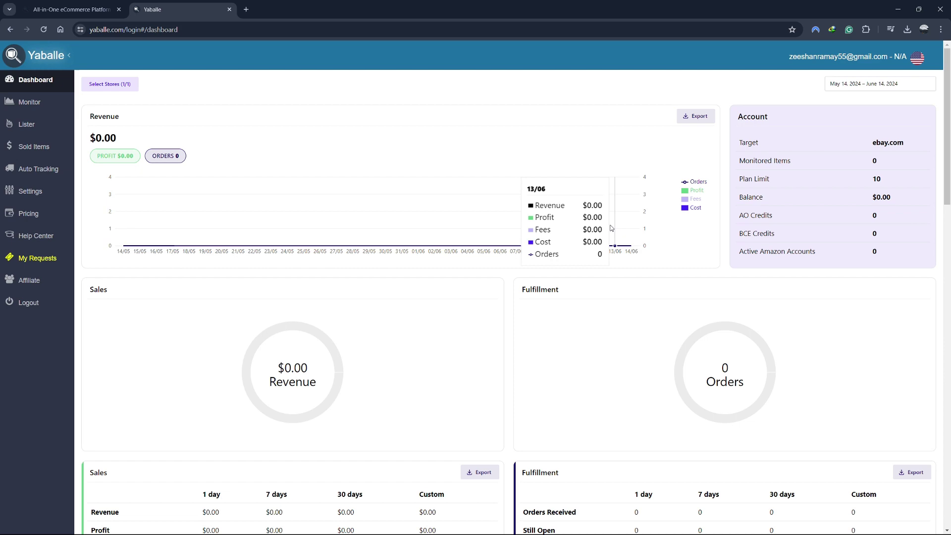
scroll(611, 228, down, 2)
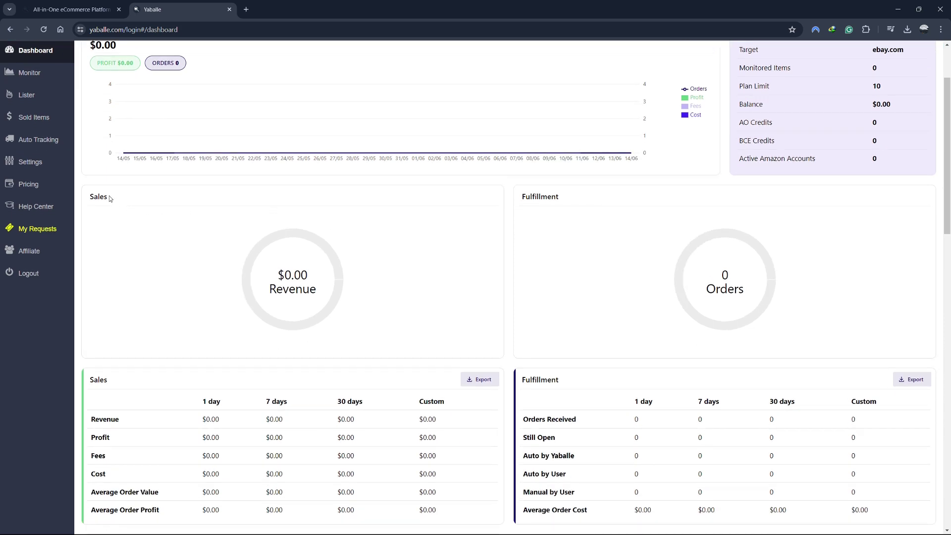
drag(110, 198, 89, 197)
drag(605, 197, 519, 197)
click(462, 265)
scroll(456, 267, down, 3)
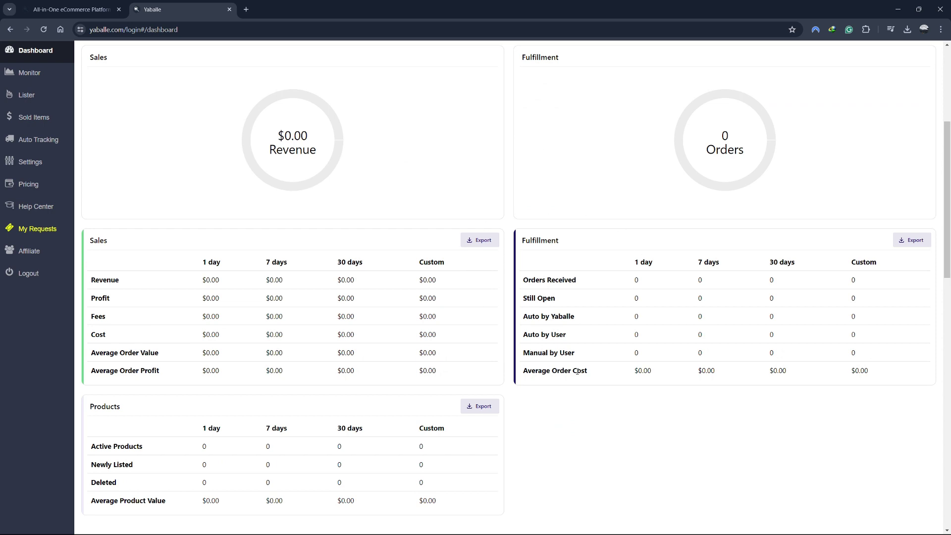
scroll(274, 327, down, 2)
drag(119, 310, 87, 312)
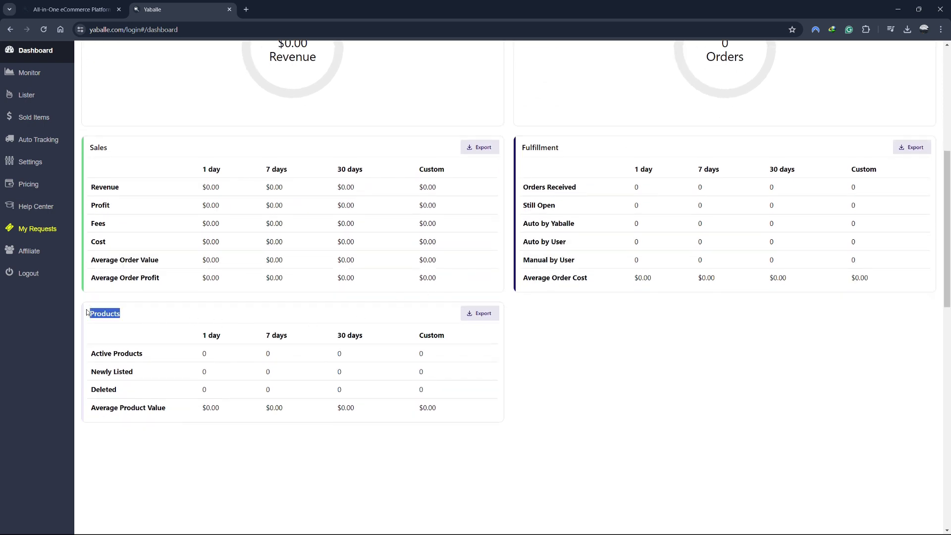
click(142, 316)
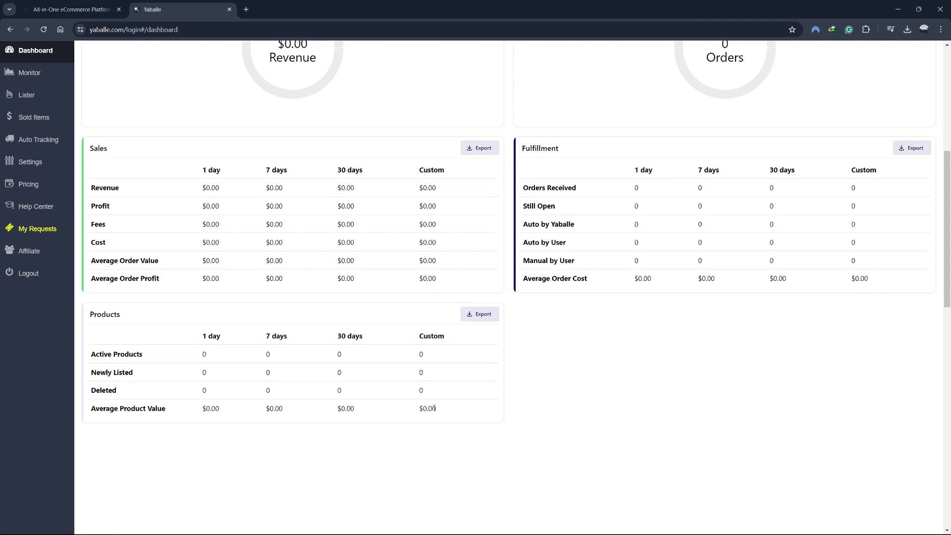
scroll(429, 408, up, 7)
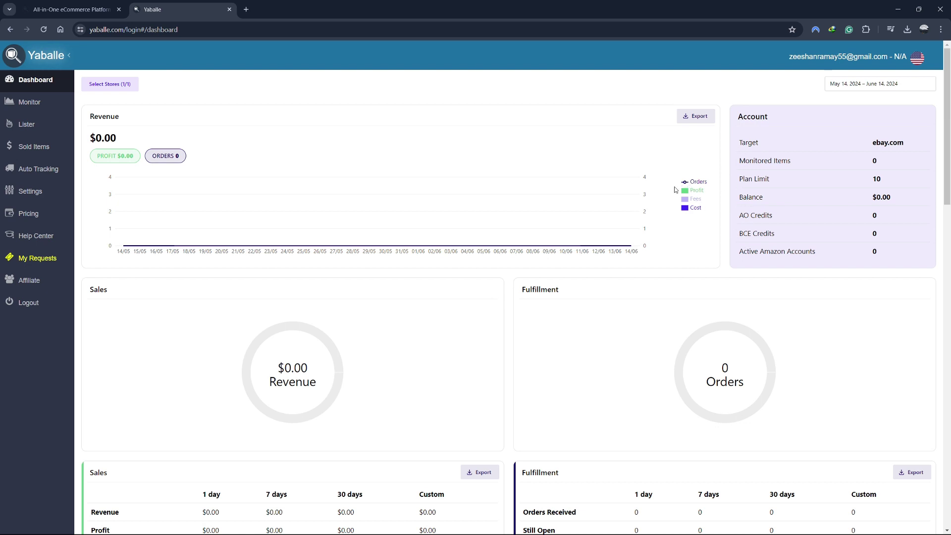
mouse_move(634, 194)
click(870, 88)
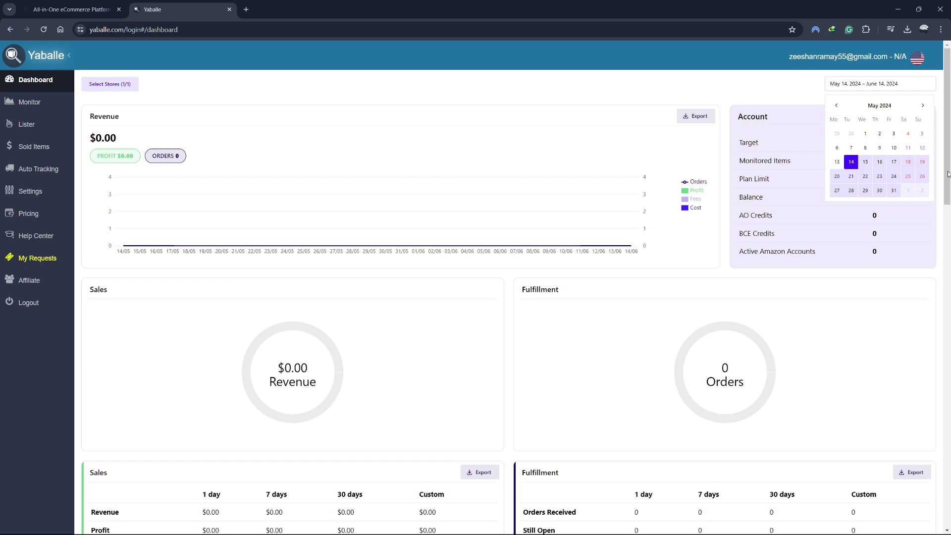
click(884, 85)
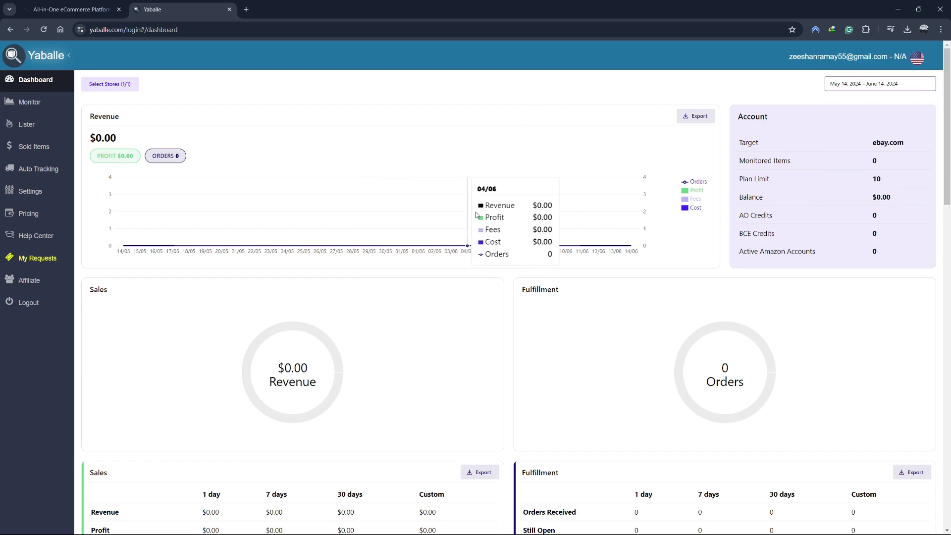
scroll(477, 215, down, 3)
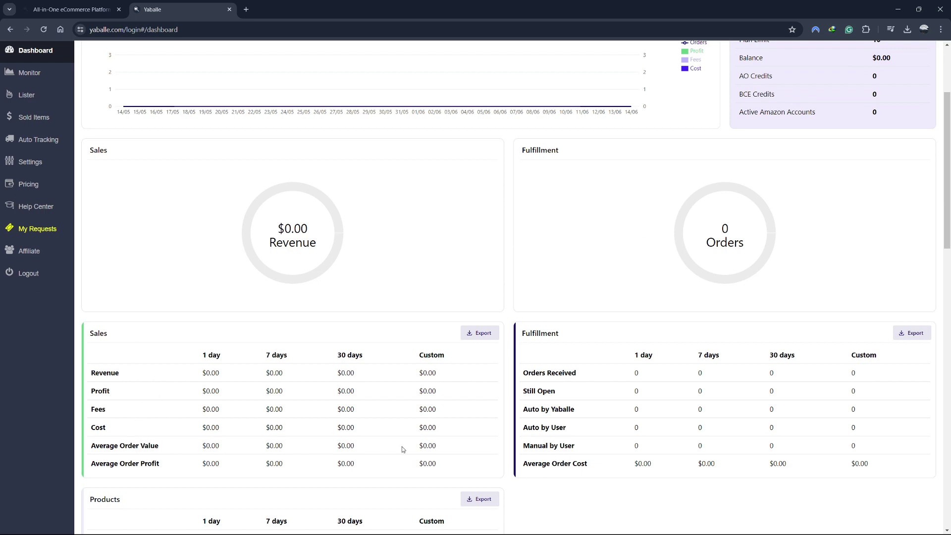
scroll(346, 349, up, 3)
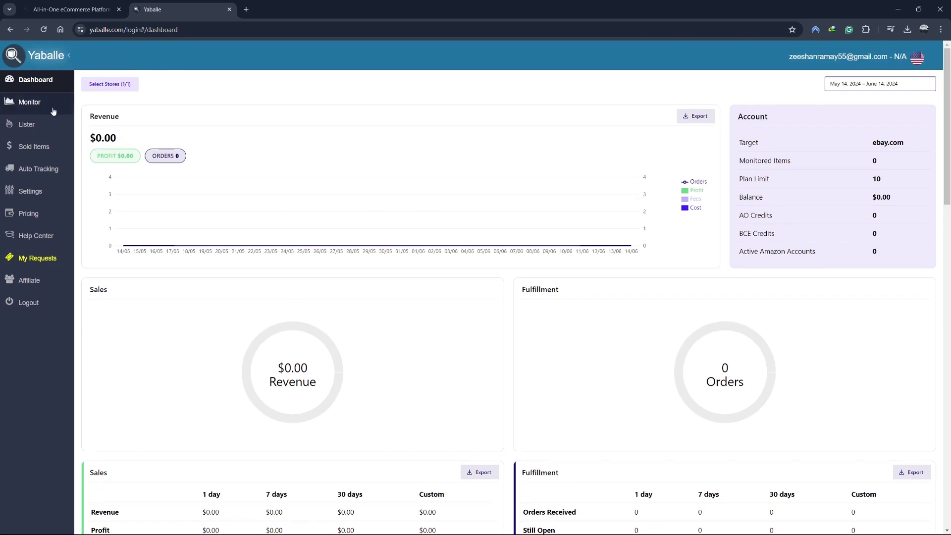
click(36, 110)
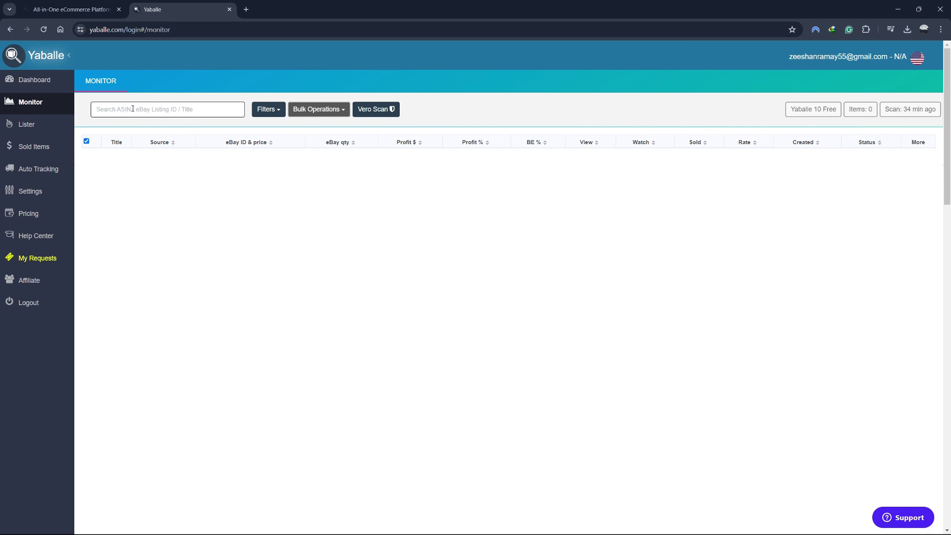
click(269, 110)
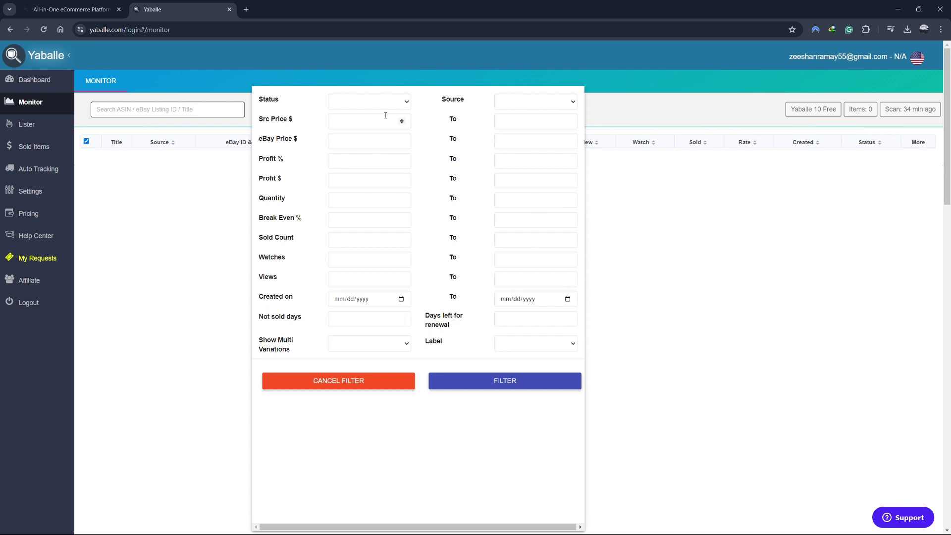
click(406, 105)
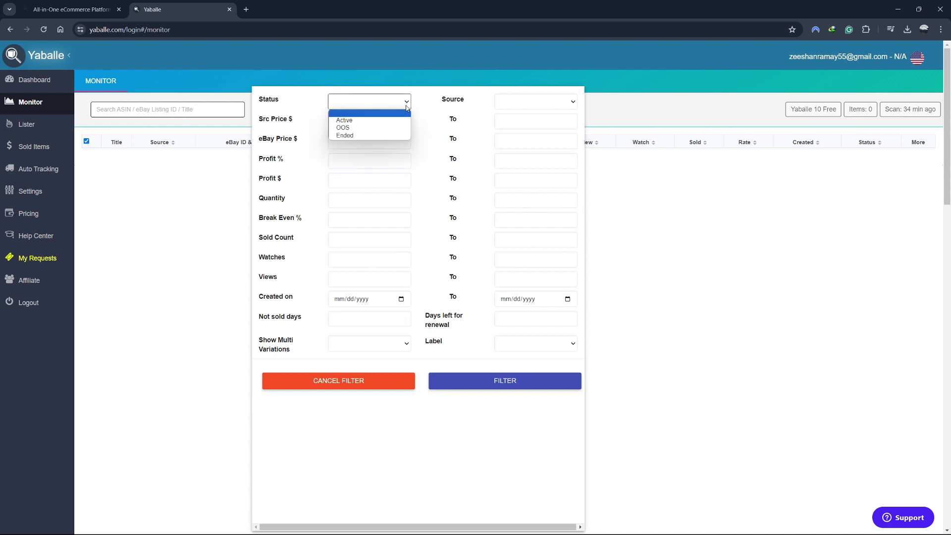
click(390, 120)
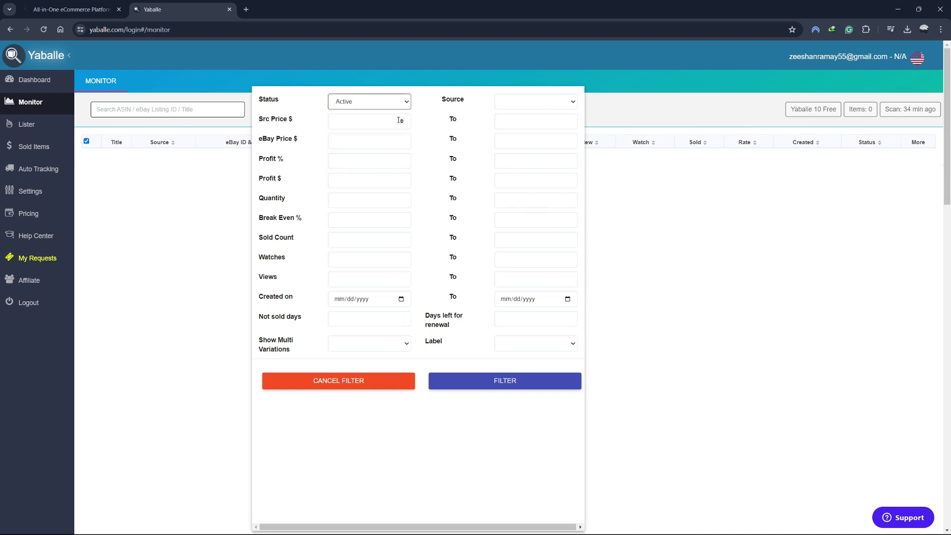
click(399, 120)
text(5)
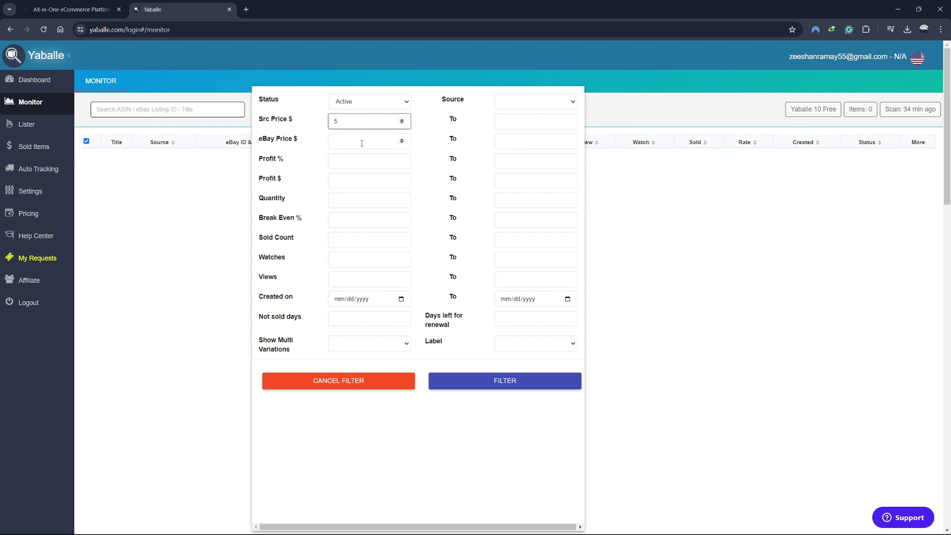
click(419, 331)
click(521, 115)
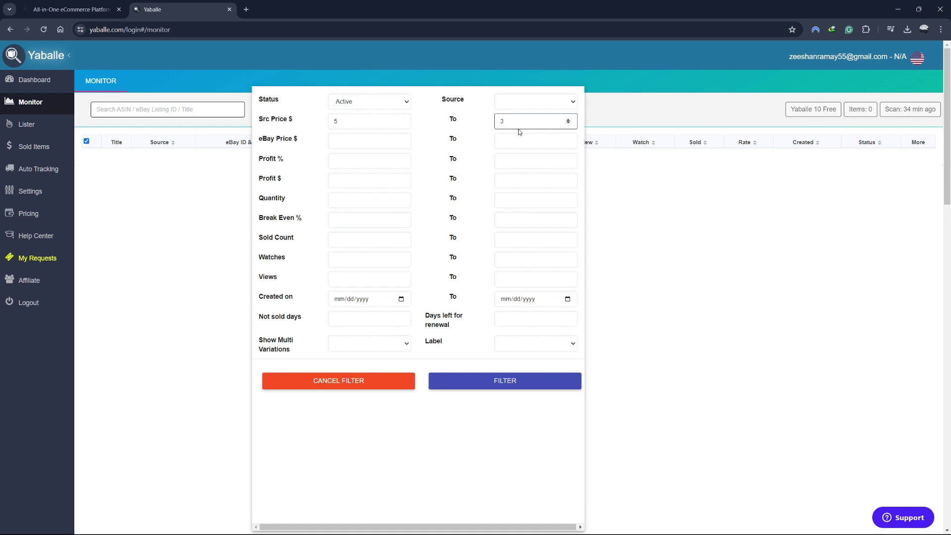
click(534, 107)
click(534, 117)
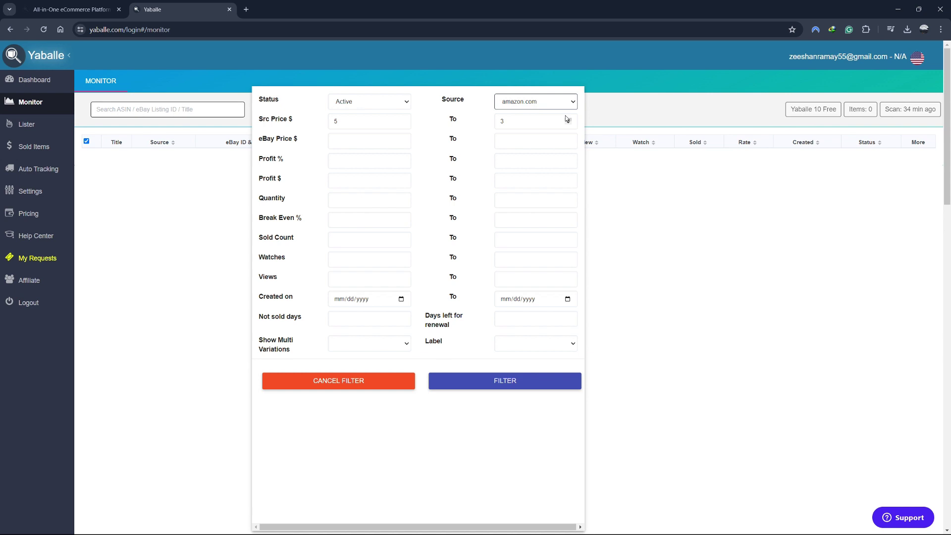
click(567, 299)
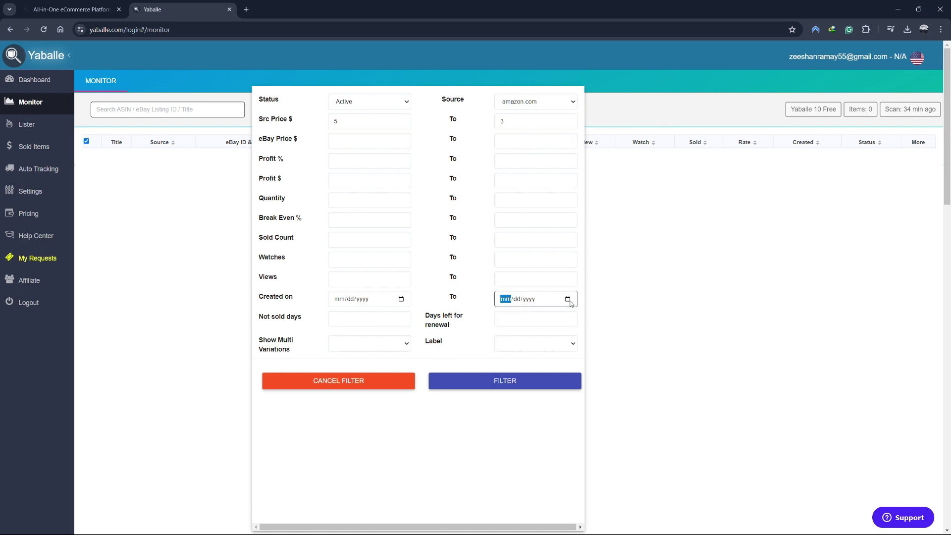
click(403, 301)
click(391, 278)
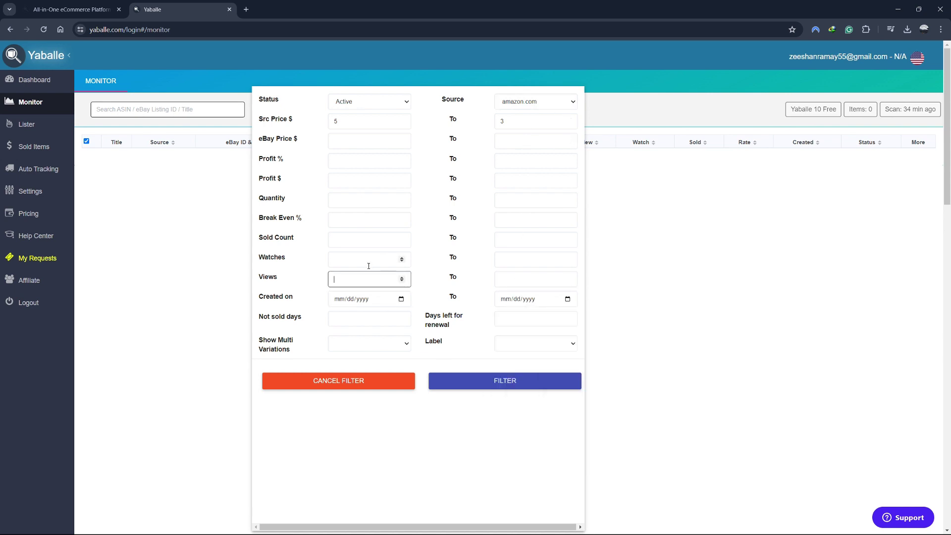
click(371, 376)
click(337, 384)
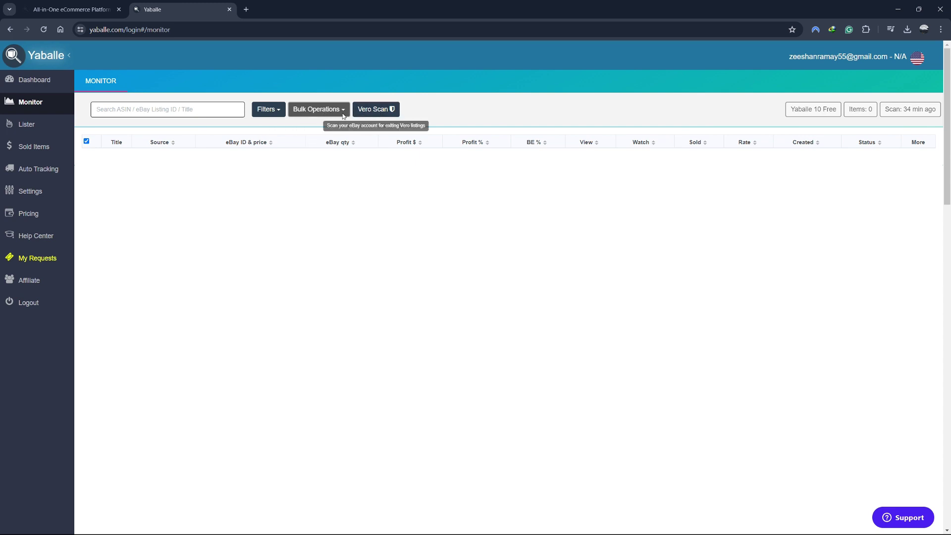
Open the Lister and inspect the item Condition choices and their help link.
click(22, 130)
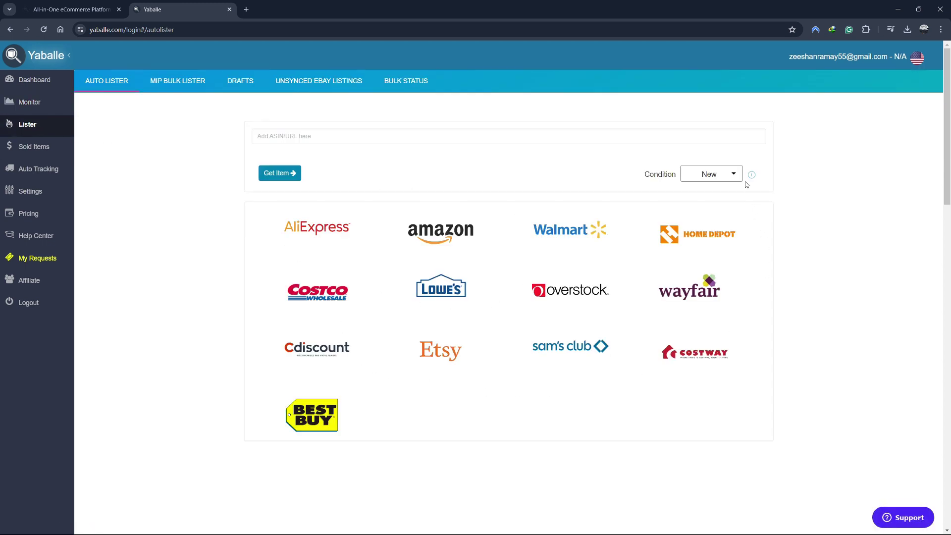
click(728, 174)
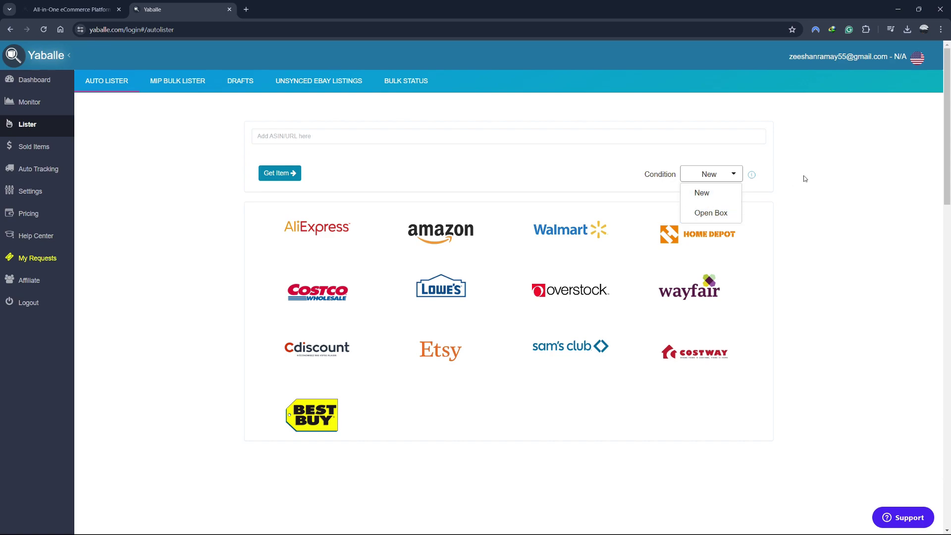
click(753, 176)
click(342, 9)
click(548, 172)
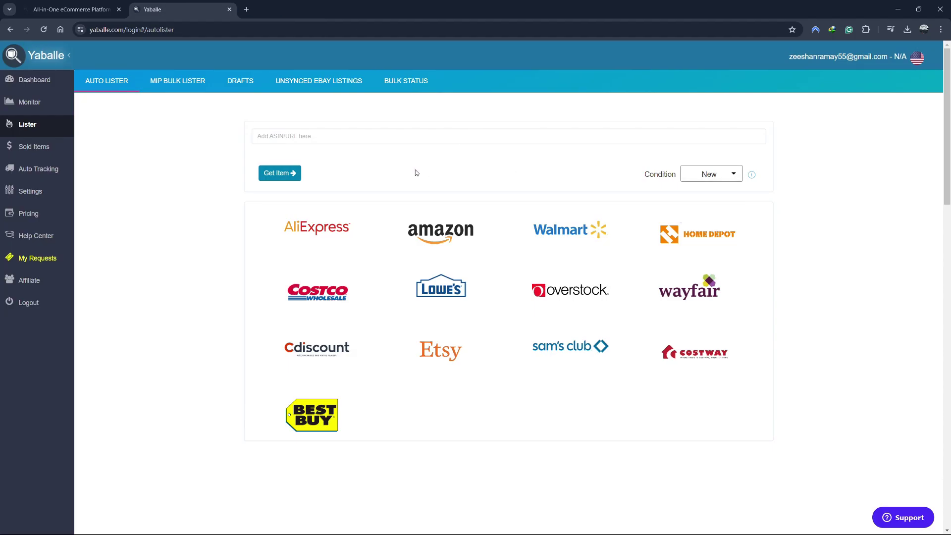
click(315, 130)
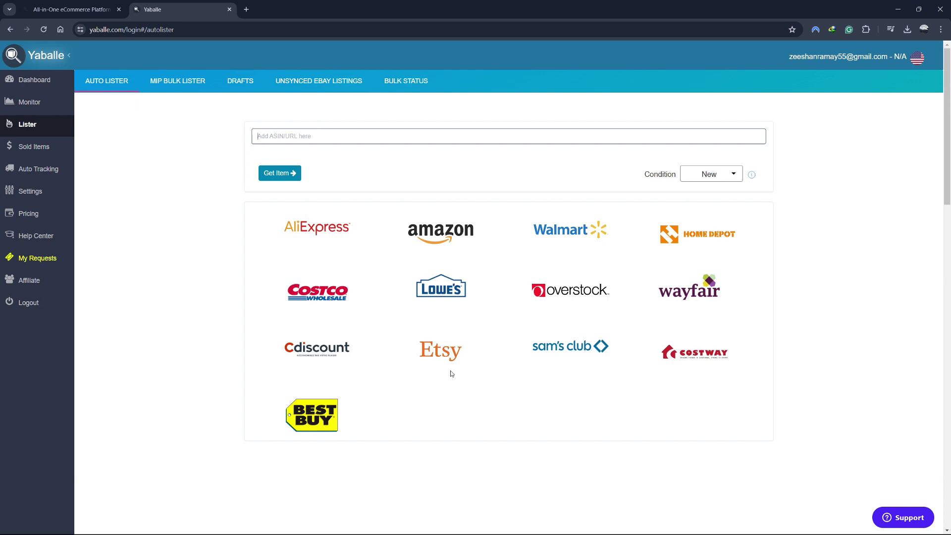
Try the MIP Bulk Lister with no data, dismiss the error, and check the empty Bulk Status records.
click(186, 82)
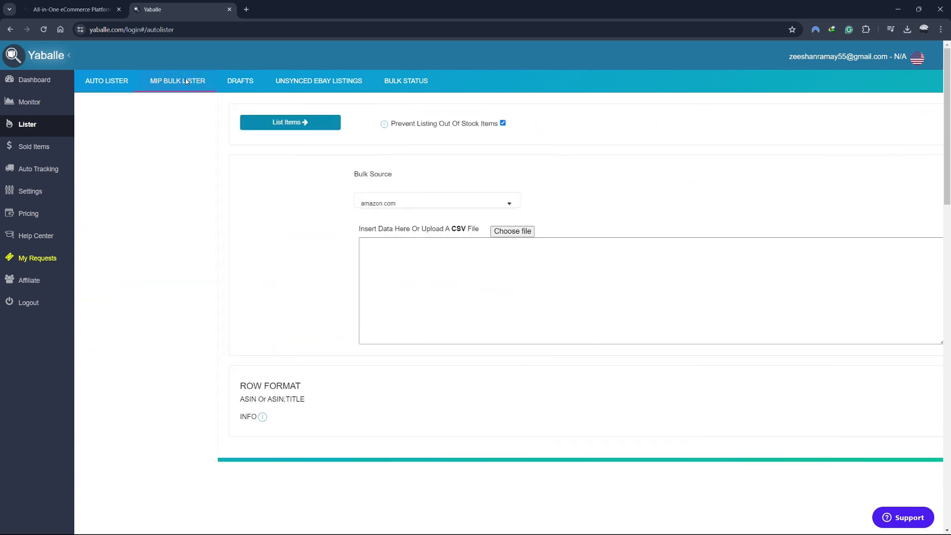
click(159, 123)
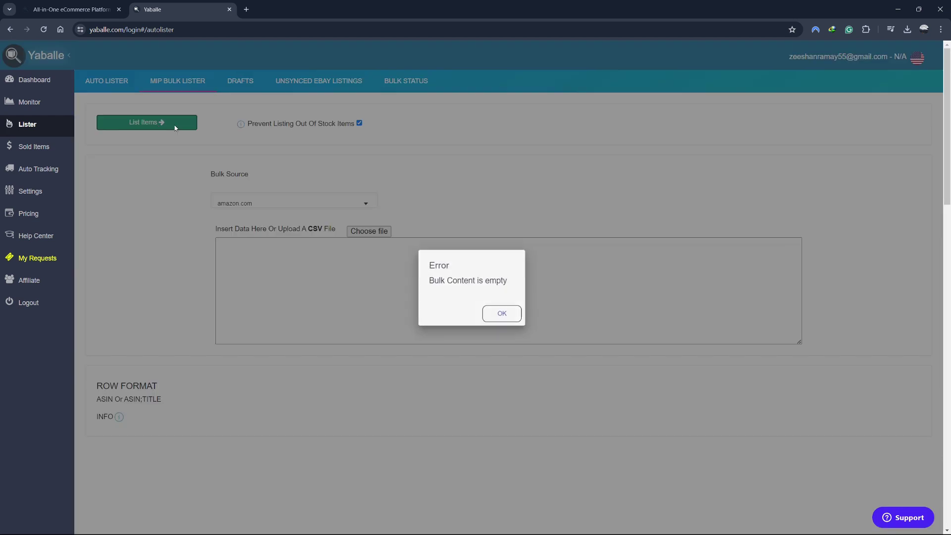
click(499, 316)
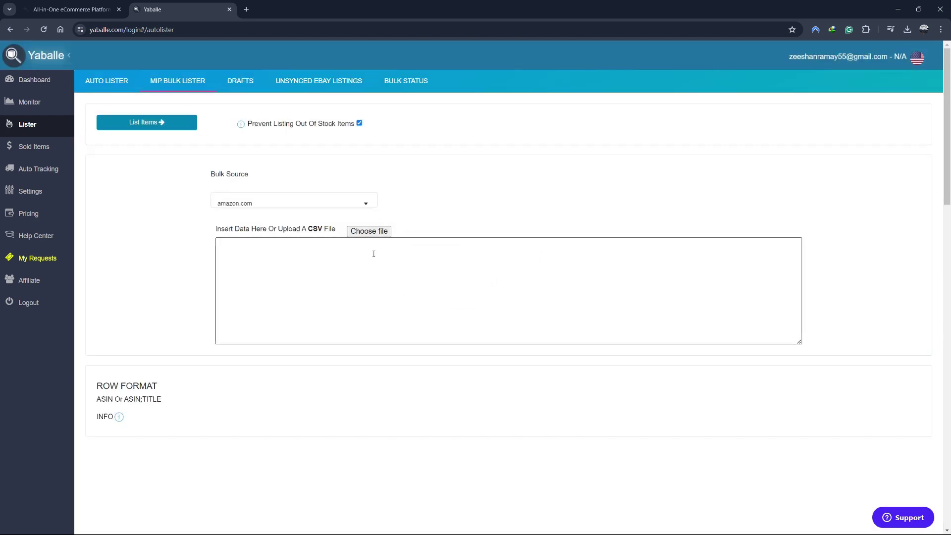
click(402, 84)
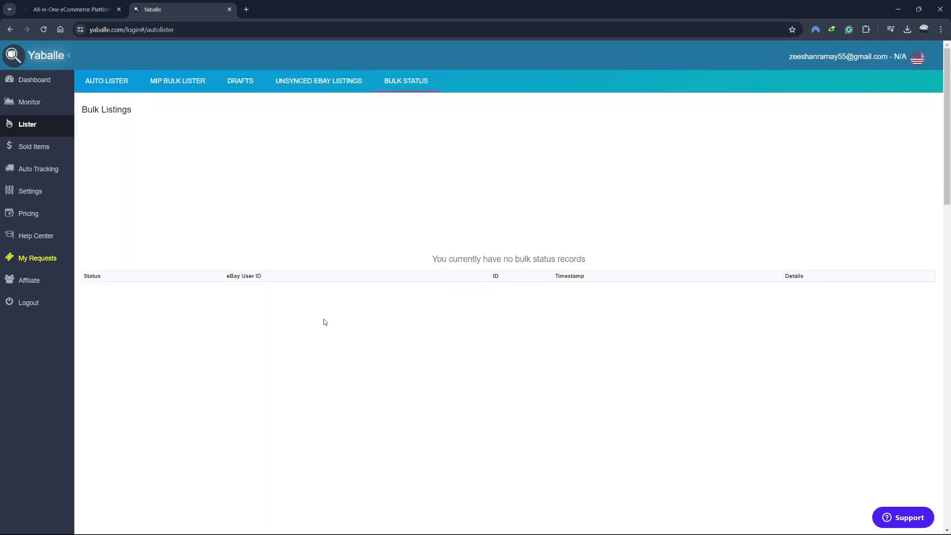
drag(431, 259, 637, 260)
click(650, 259)
Pick bestbuy.com as the bulk source, then return to the Auto Lister tab.
click(203, 82)
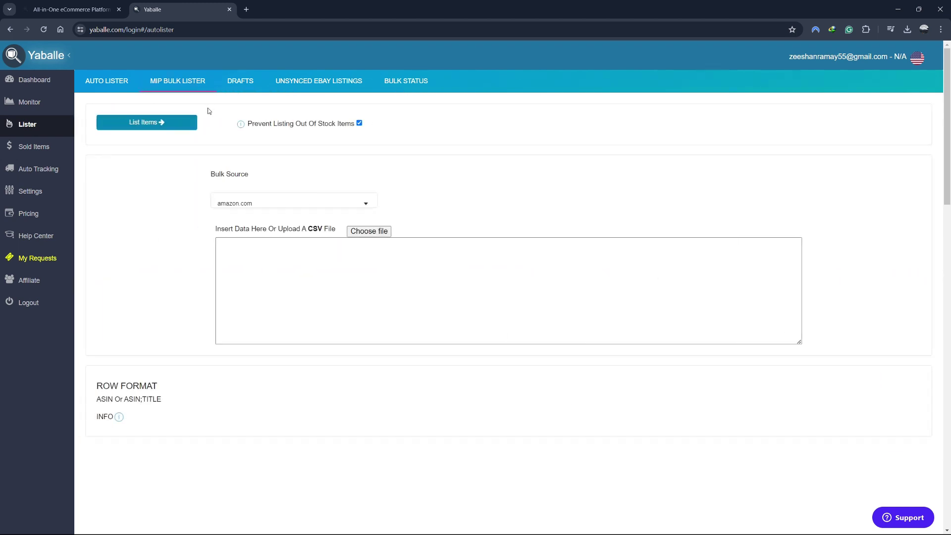
click(320, 204)
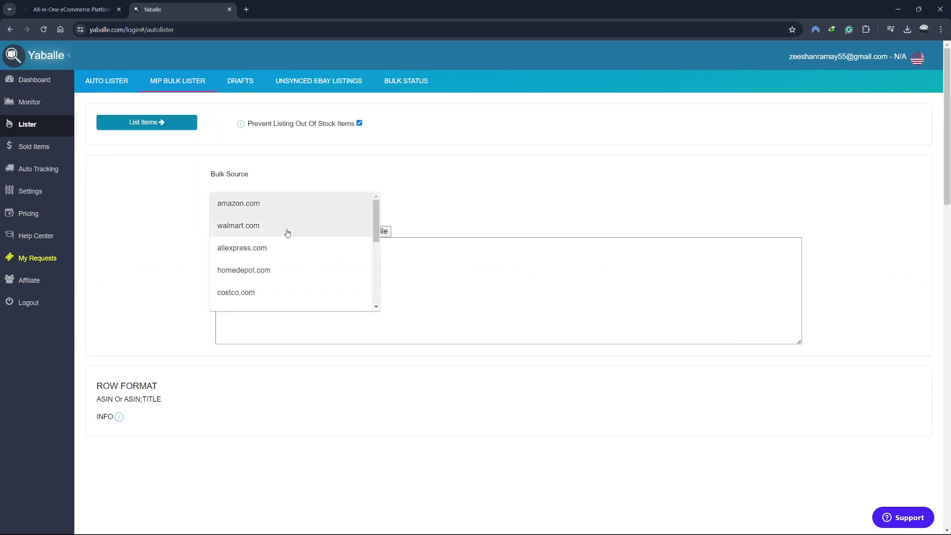
scroll(293, 248, down, 5)
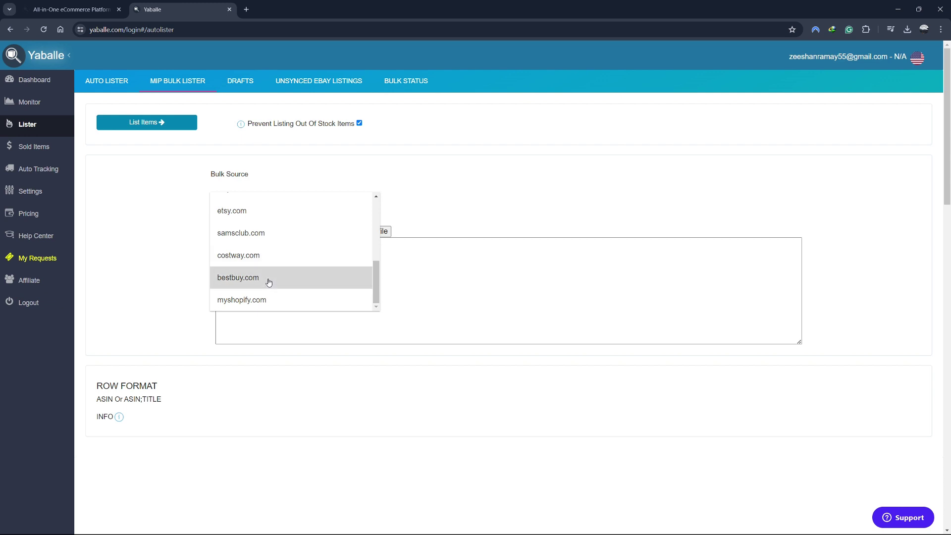
click(268, 277)
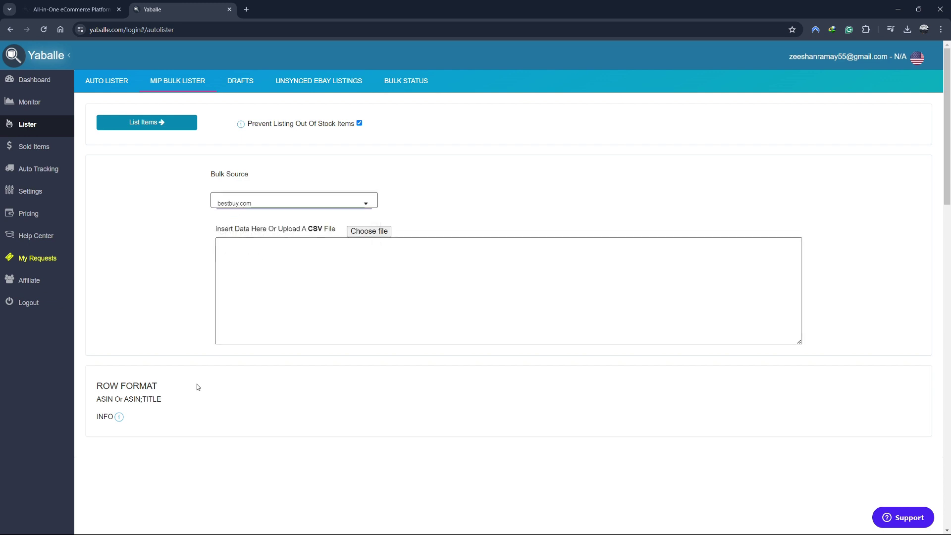
click(103, 83)
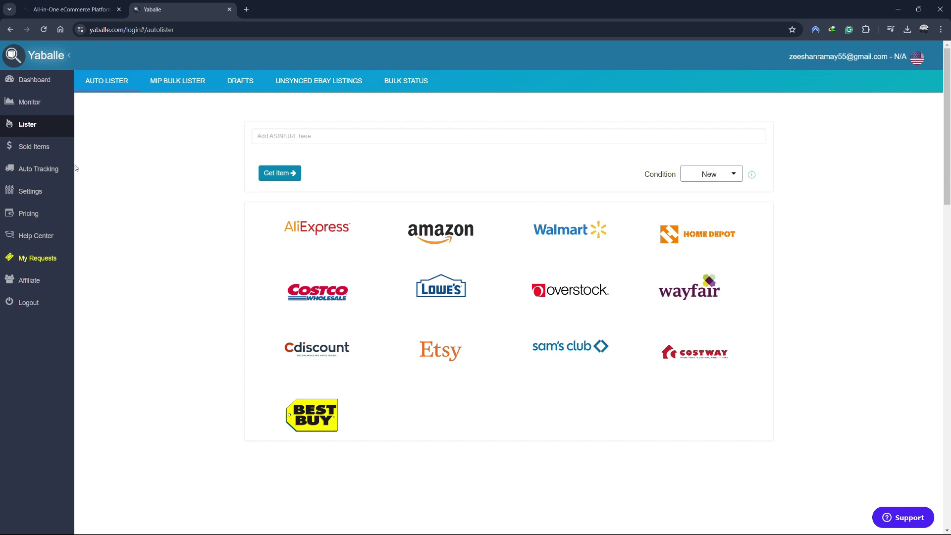
Open Sold Items, look over the Filter options, and cancel without applying them.
click(39, 155)
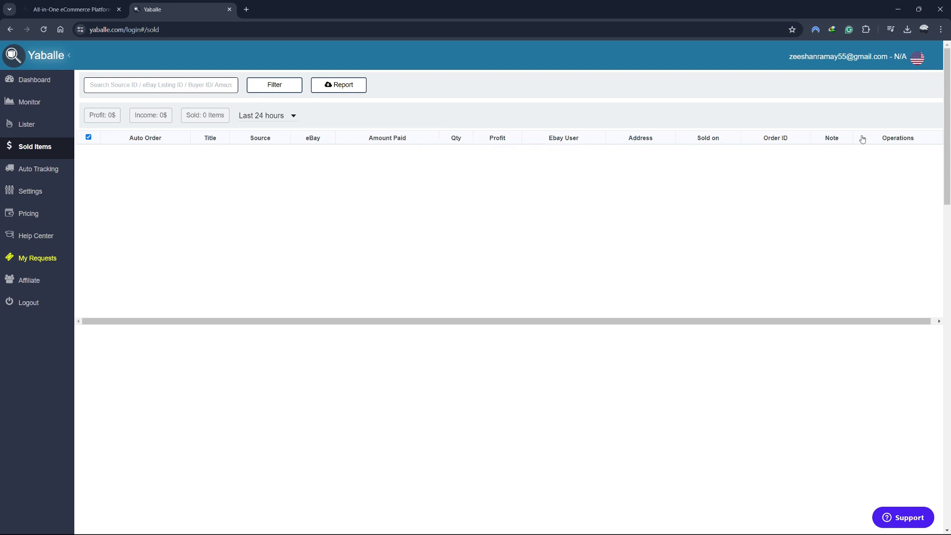
drag(862, 321, 696, 272)
click(277, 90)
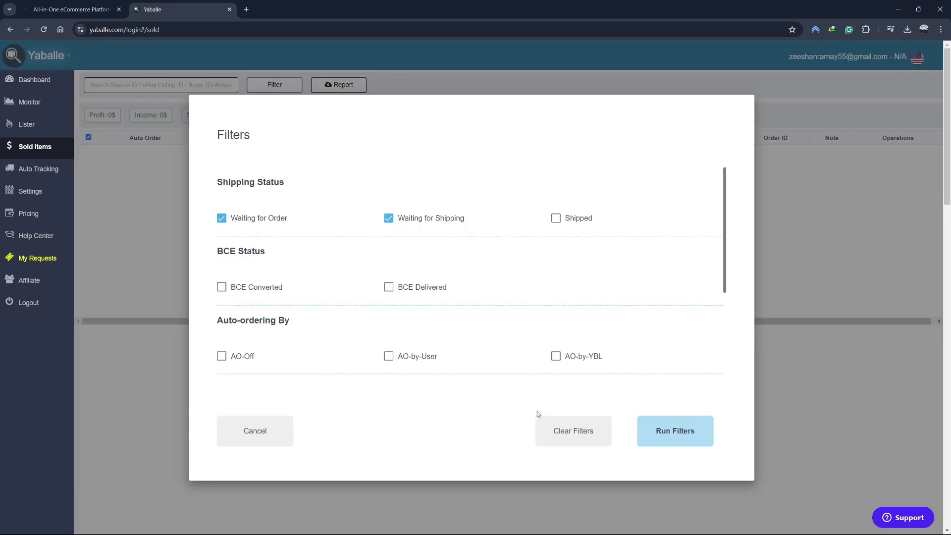
click(291, 437)
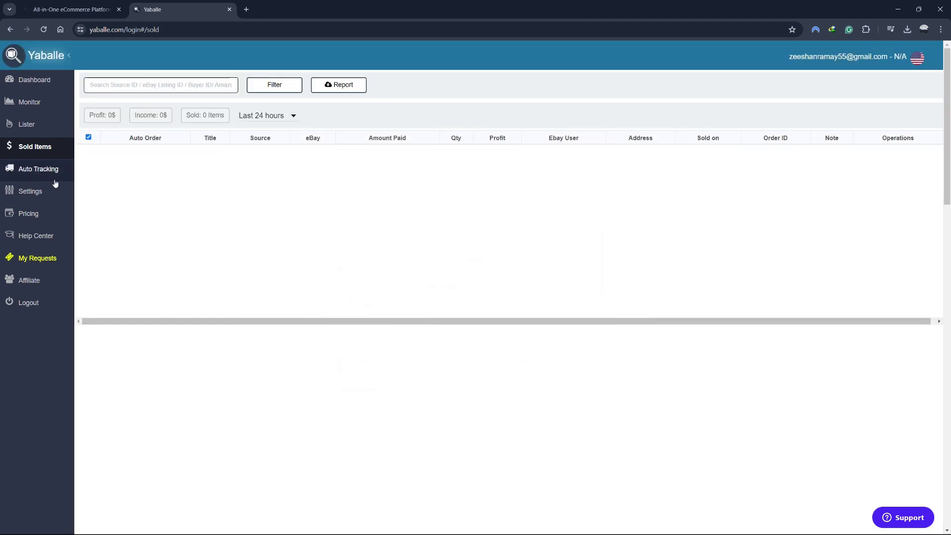
Open Auto Tracking and expand '+ More' to reveal the tracking search and manual conversion.
click(35, 178)
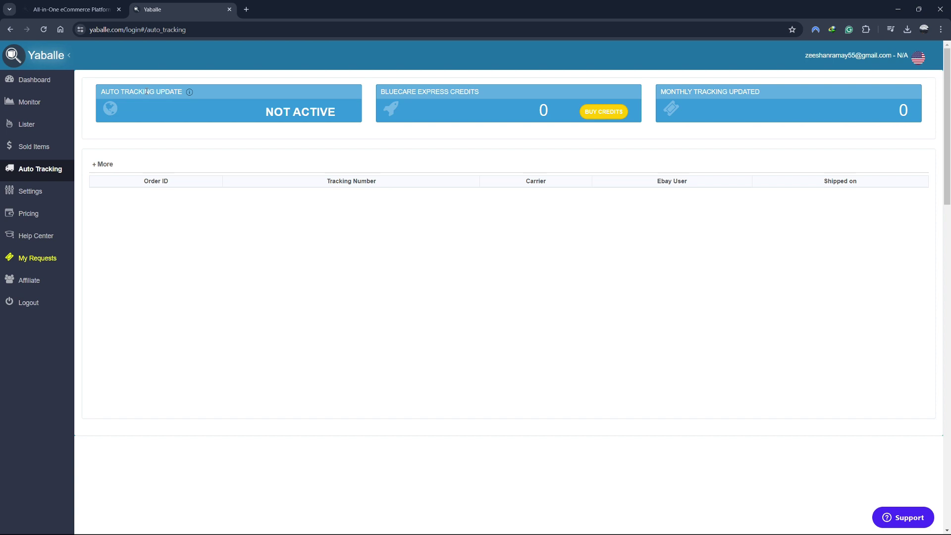
drag(102, 92, 182, 93)
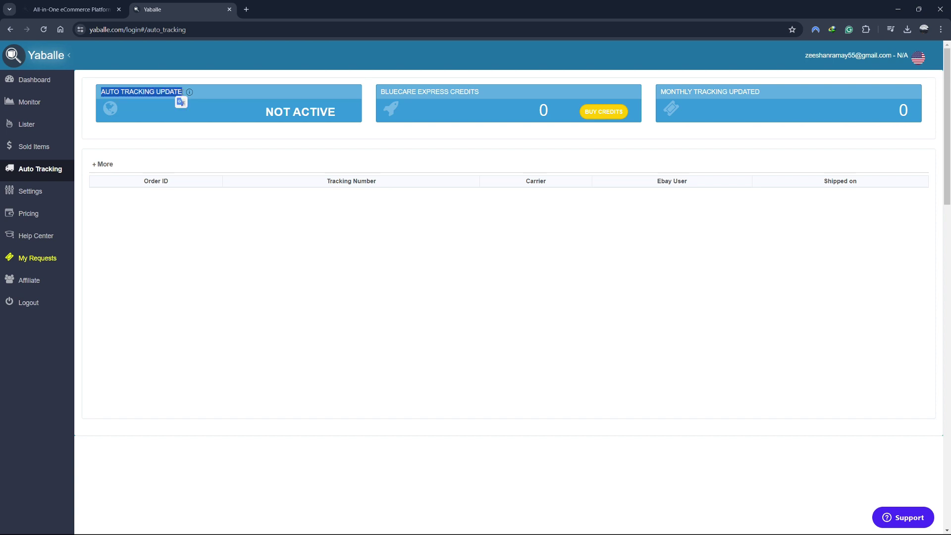
click(98, 167)
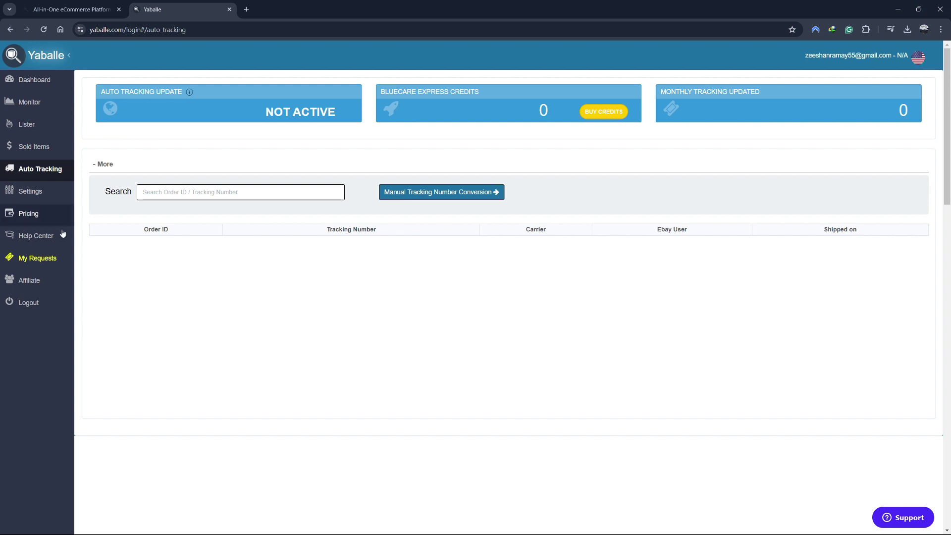
Open the Yaballe help center and scroll through its content and back to the top.
click(28, 240)
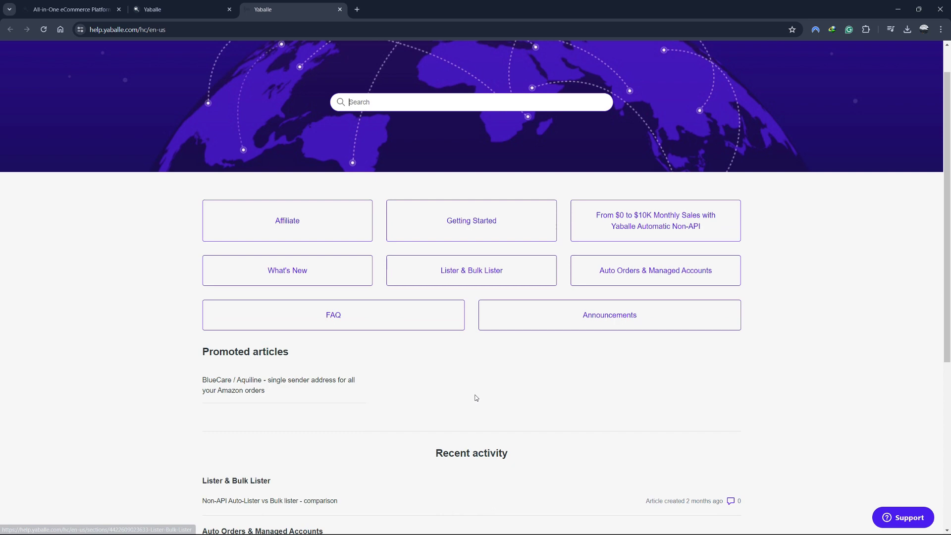
scroll(475, 397, down, 3)
scroll(473, 382, down, 4)
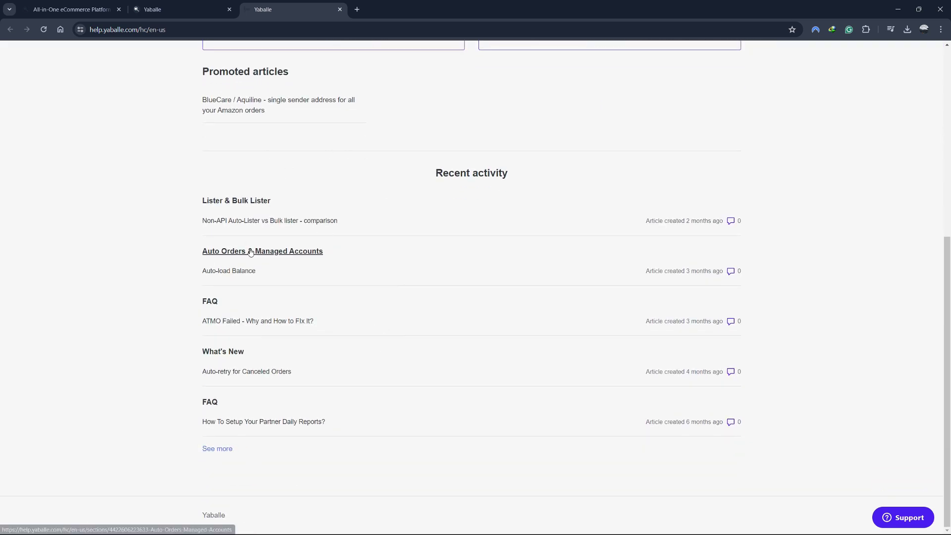
scroll(382, 302, up, 1)
scroll(381, 303, up, 2)
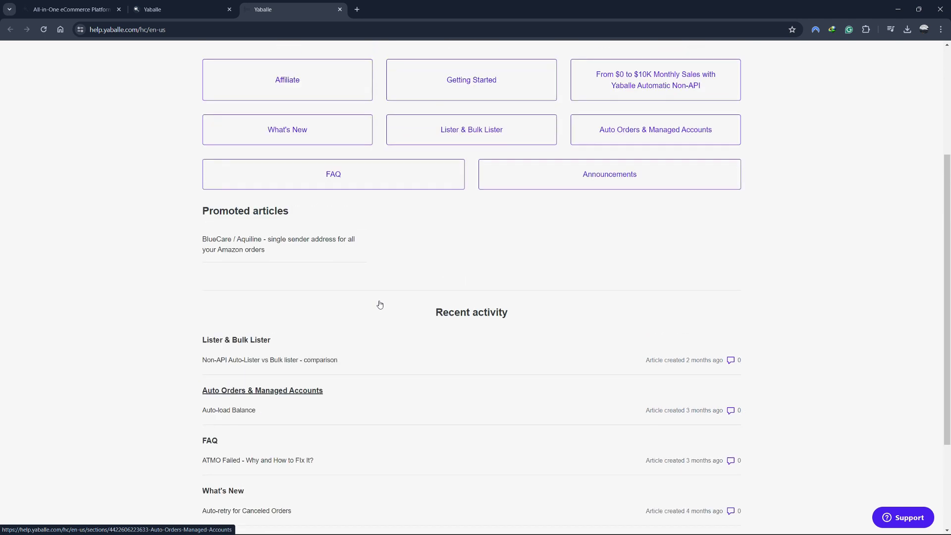
scroll(412, 321, up, 4)
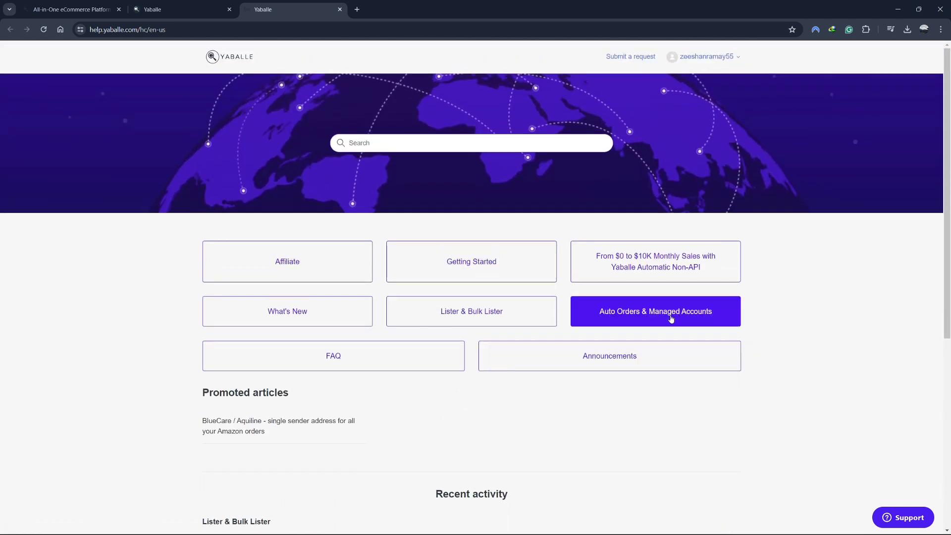
Start a support request with issue Fulfillment Service Request, close the help tab, and go to Affiliate.
click(632, 56)
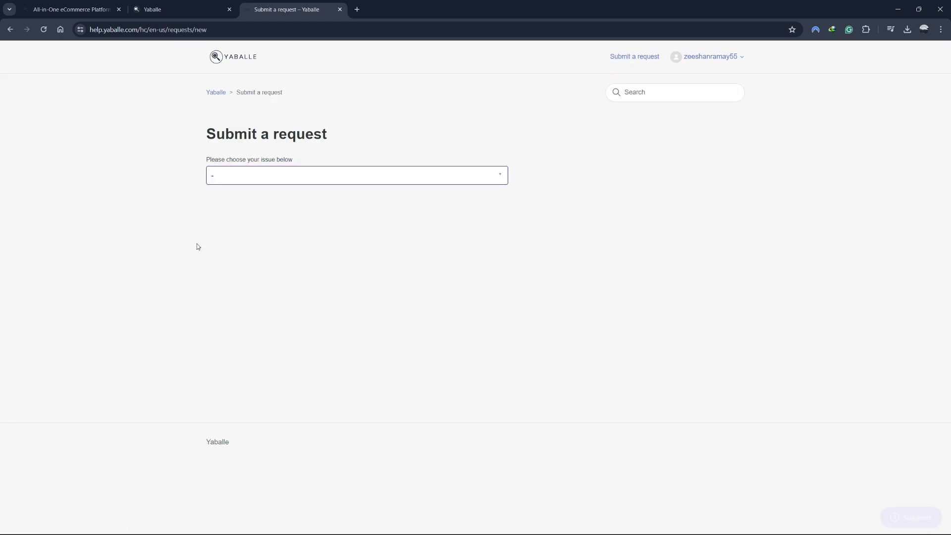
click(334, 174)
click(289, 189)
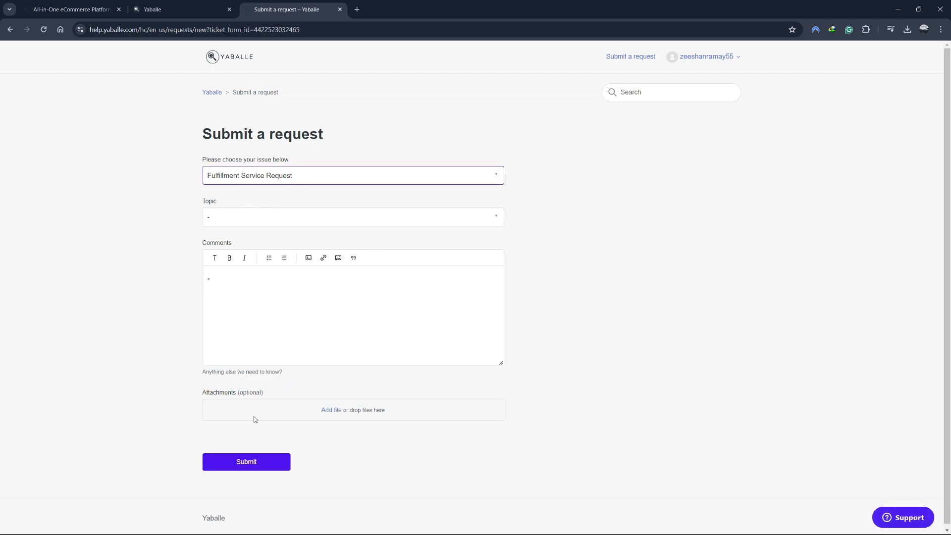
click(340, 9)
click(16, 282)
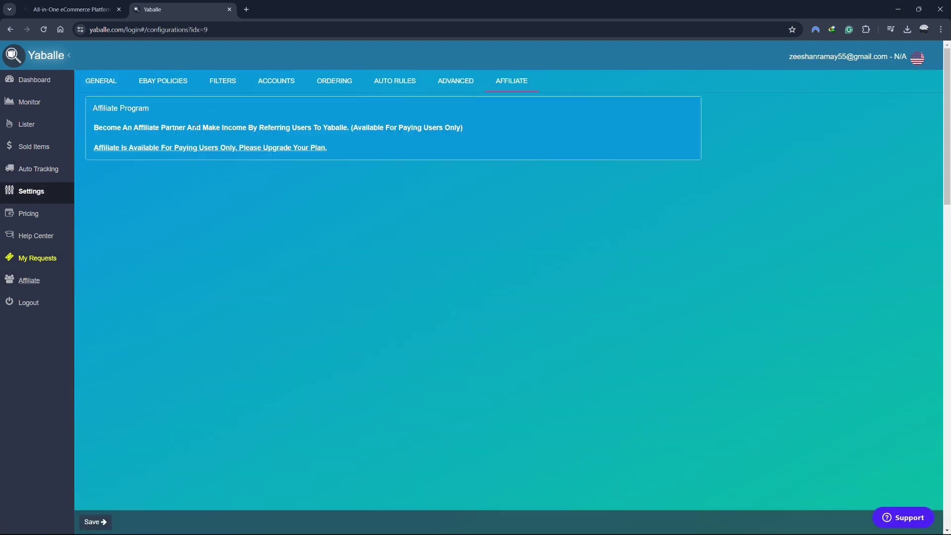
Highlight the Affiliate Program description stating it is only available to paying users.
drag(93, 127, 349, 128)
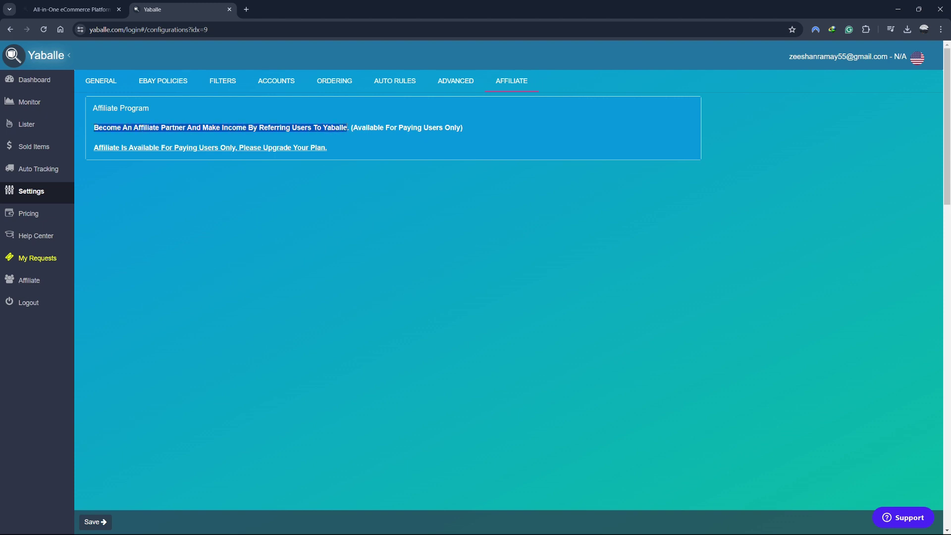
click(196, 119)
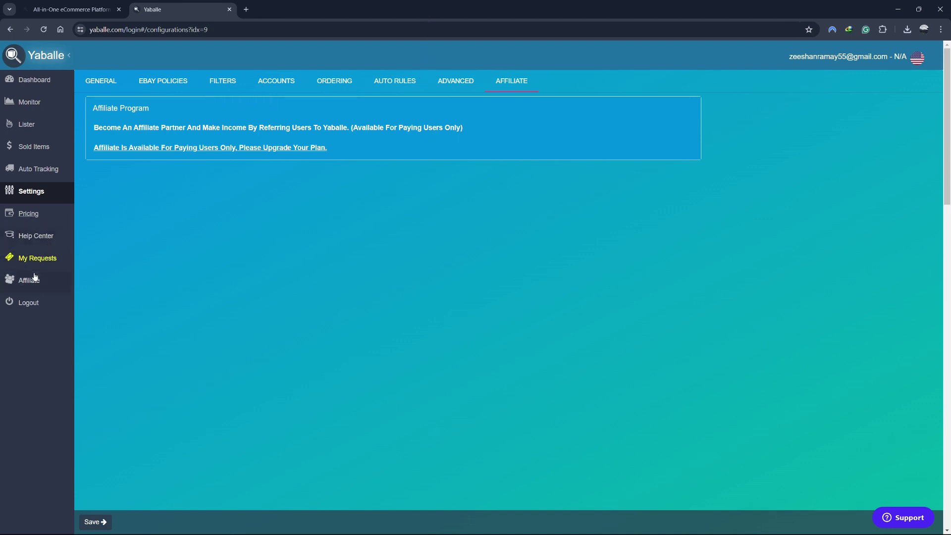
Open Pricing in a new tab and slide to the LITE 50 plan at $19.99 per month.
middle_click(28, 213)
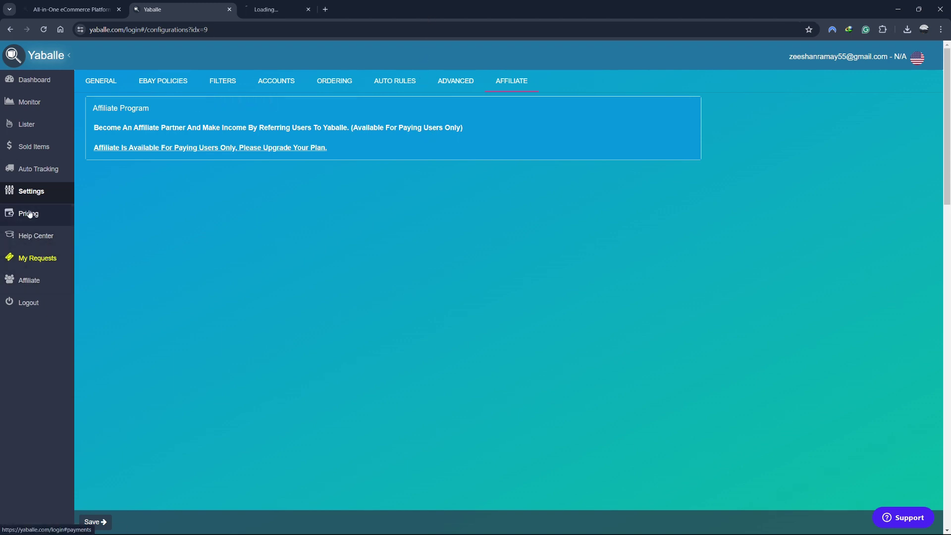
click(289, 9)
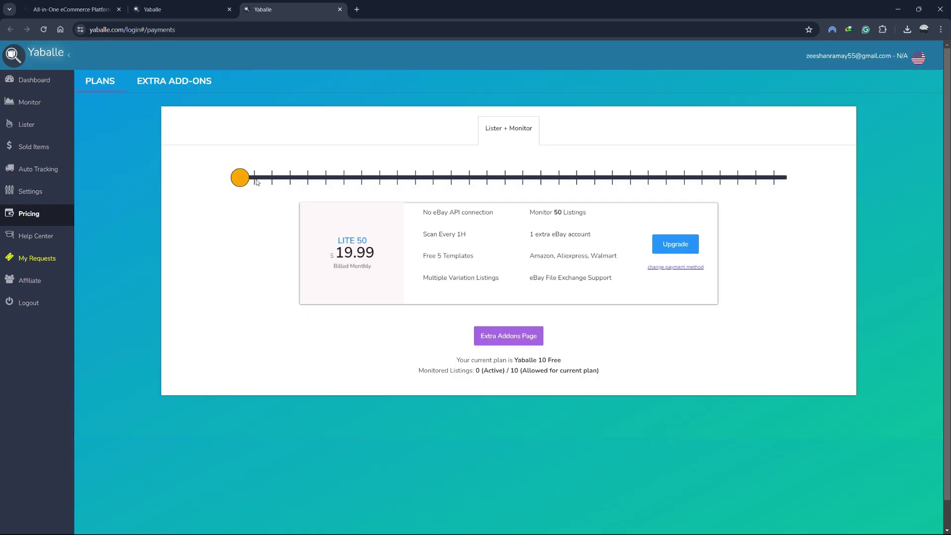
mouse_move(240, 178)
mouse_down()
mouse_move(543, 177)
mouse_move(275, 184)
mouse_move(227, 171)
mouse_up()
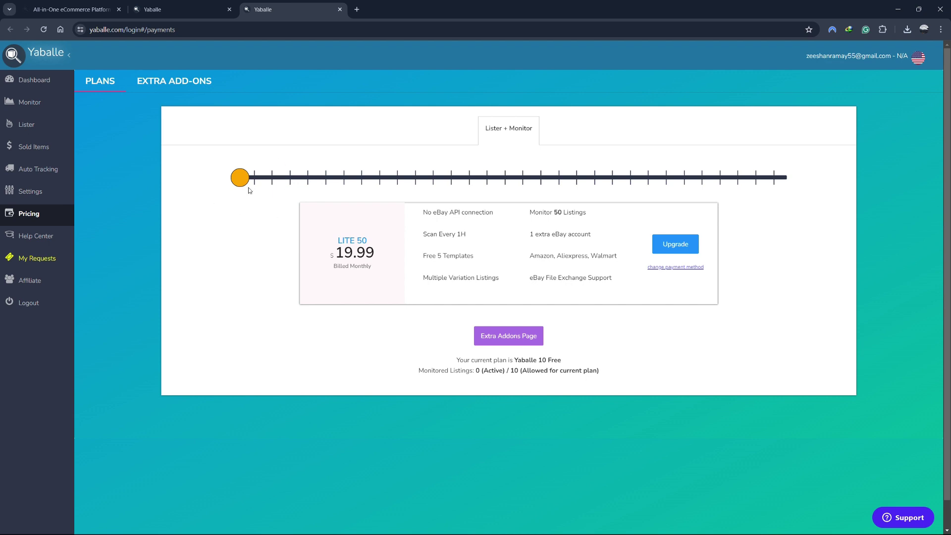
mouse_move(358, 241)
mouse_down()
mouse_move(337, 238)
mouse_move(358, 250)
mouse_up()
click(396, 248)
Highlight LITE 50 features: Free 5 Templates, 1 extra eBay account, and eBay File Exchange Support.
drag(426, 256, 482, 260)
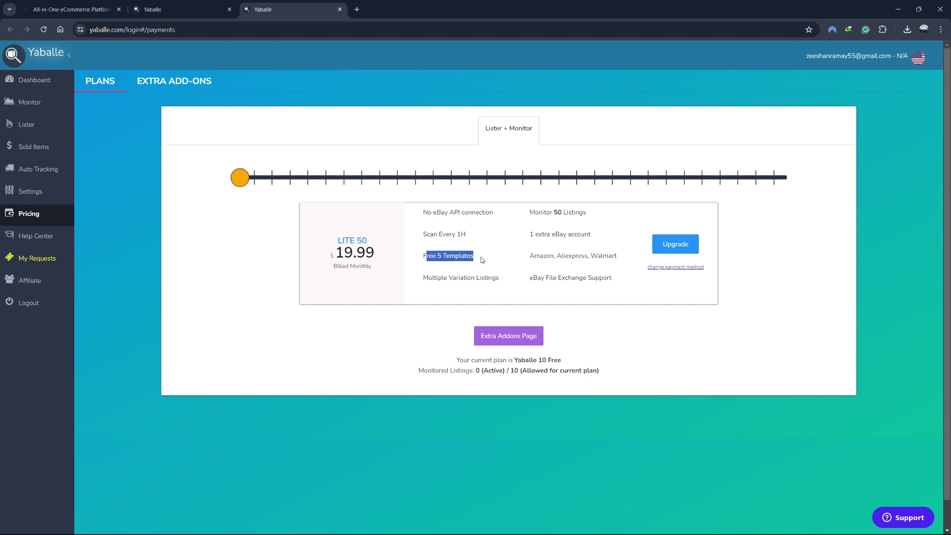
click(422, 279)
drag(422, 279, 491, 277)
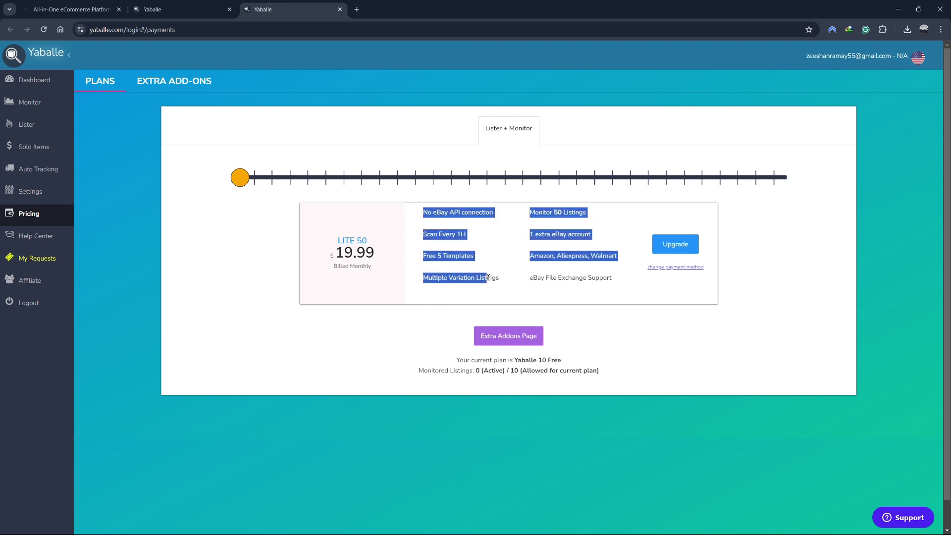
click(484, 273)
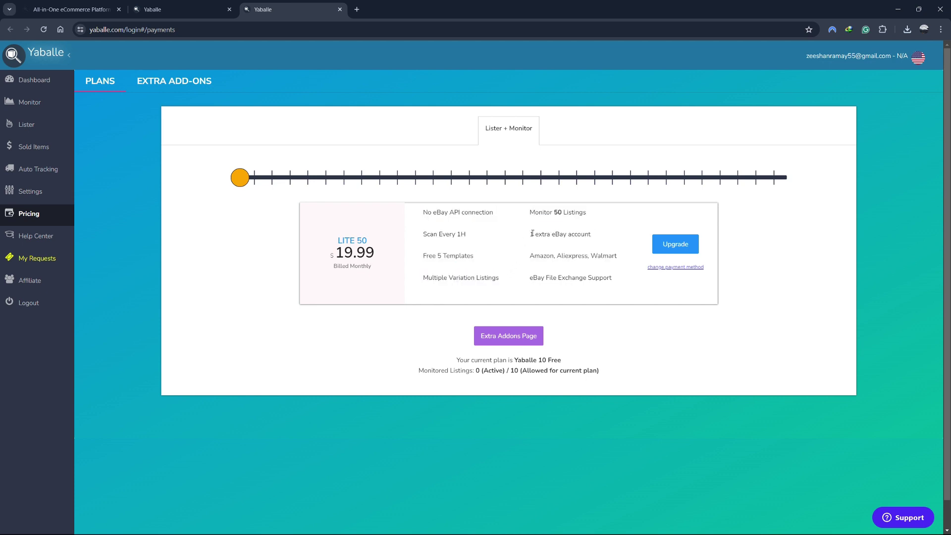
drag(532, 234, 583, 247)
click(577, 252)
drag(529, 278, 613, 279)
click(537, 300)
On Extra Add-ons, check the 100 BCE credits price and expand Open Box and Extra eBay Accounts.
click(509, 342)
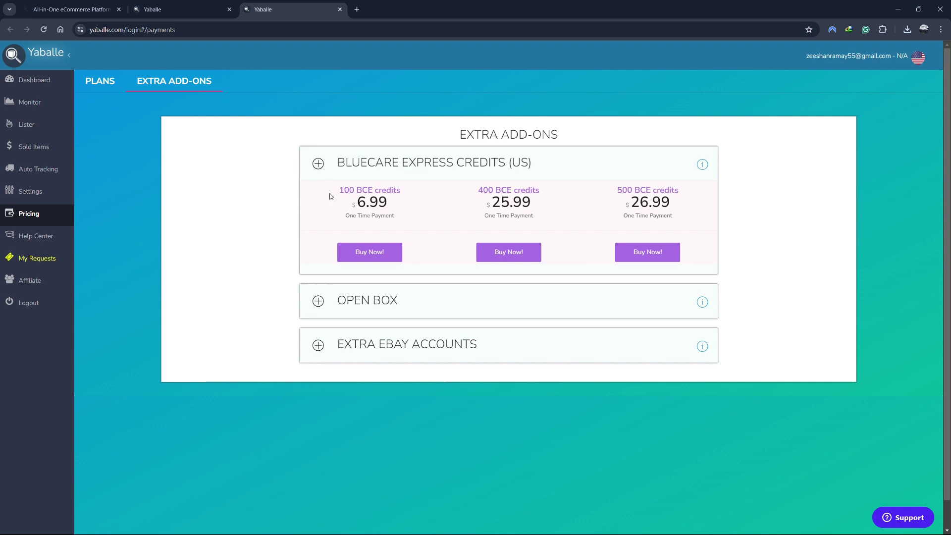
drag(332, 194, 382, 200)
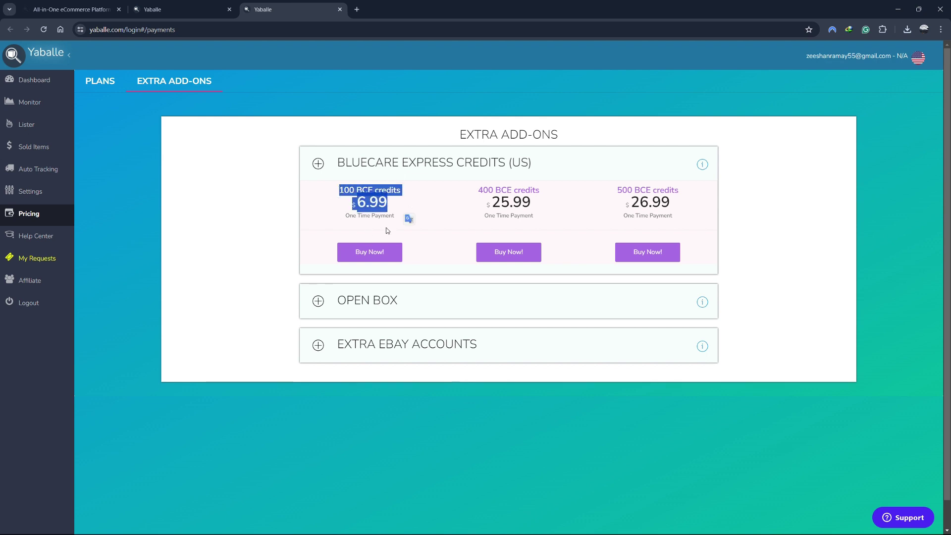
click(294, 226)
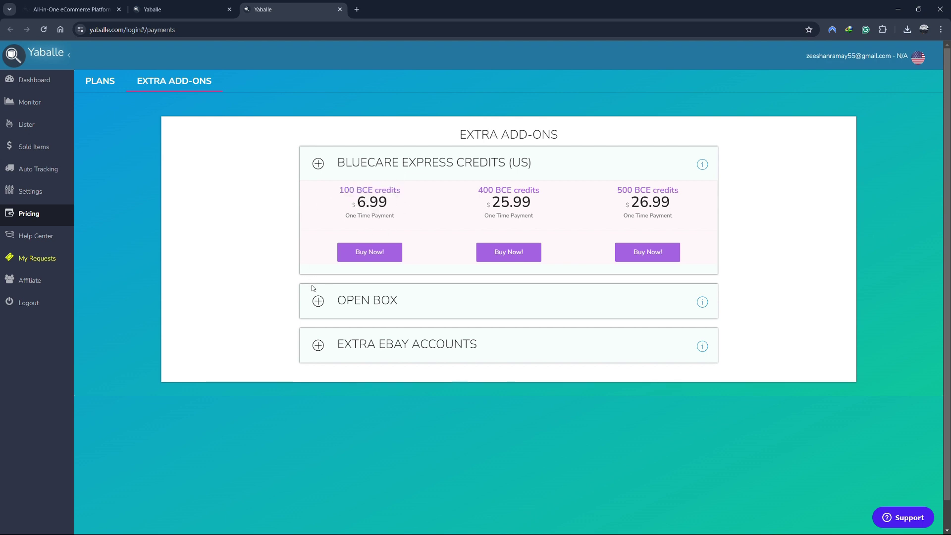
click(327, 304)
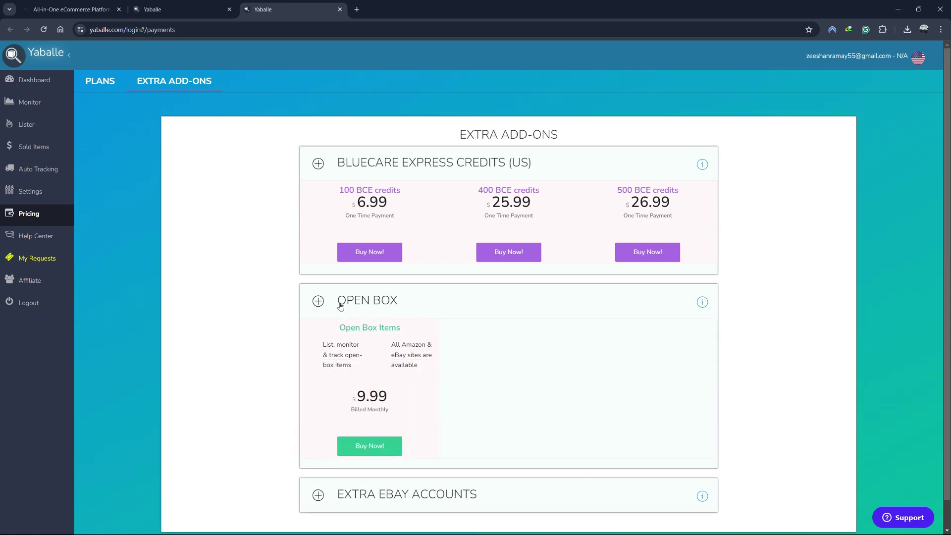
scroll(373, 308, down, 1)
click(325, 494)
scroll(372, 491, down, 2)
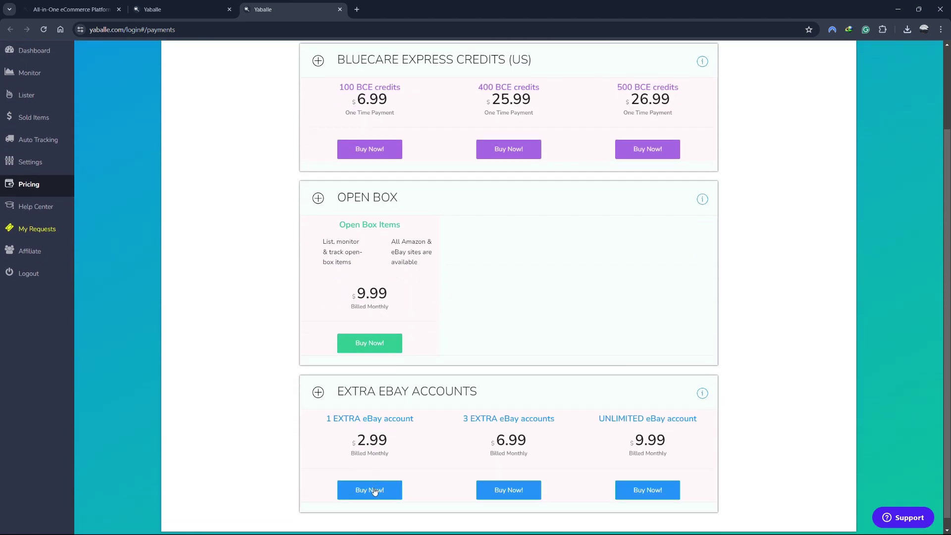
scroll(206, 134, up, 3)
Back on Plans, step from STARTER 100 up to 7000 listings at $303.00, then close the tab.
click(105, 84)
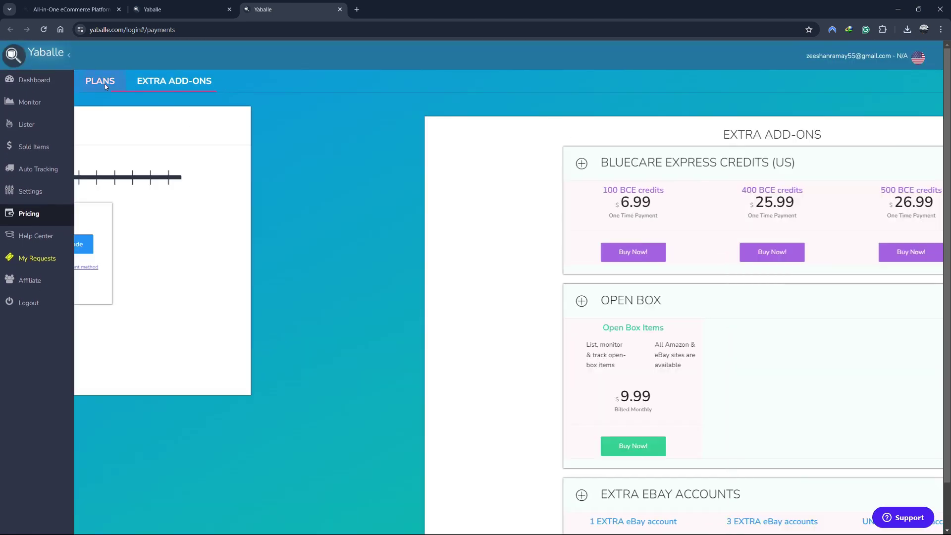
click(251, 178)
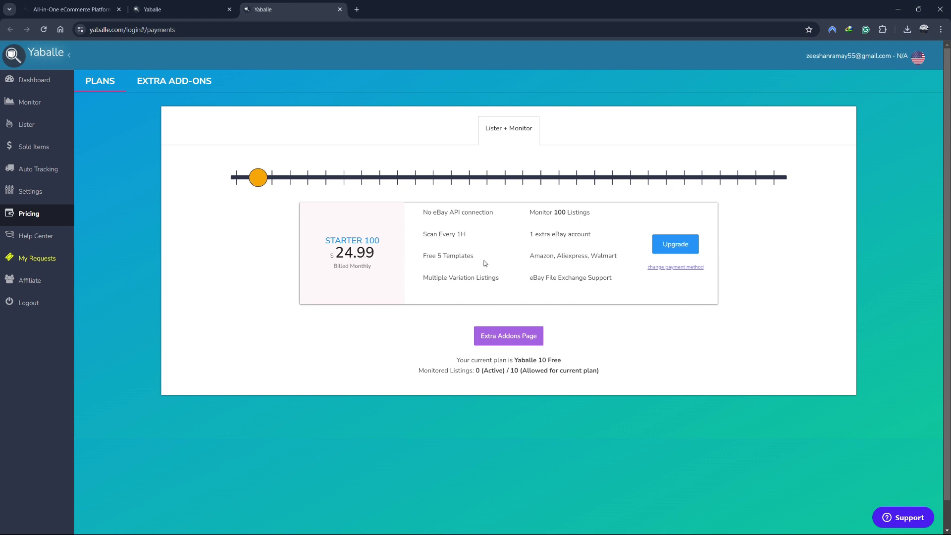
triple_click(536, 213)
click(605, 213)
drag(265, 179, 422, 177)
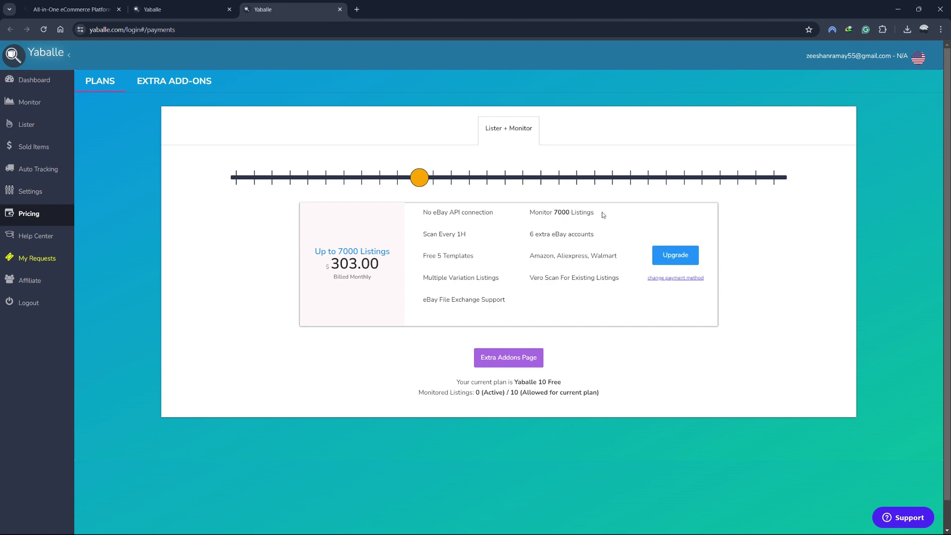
key(ctrl+w)
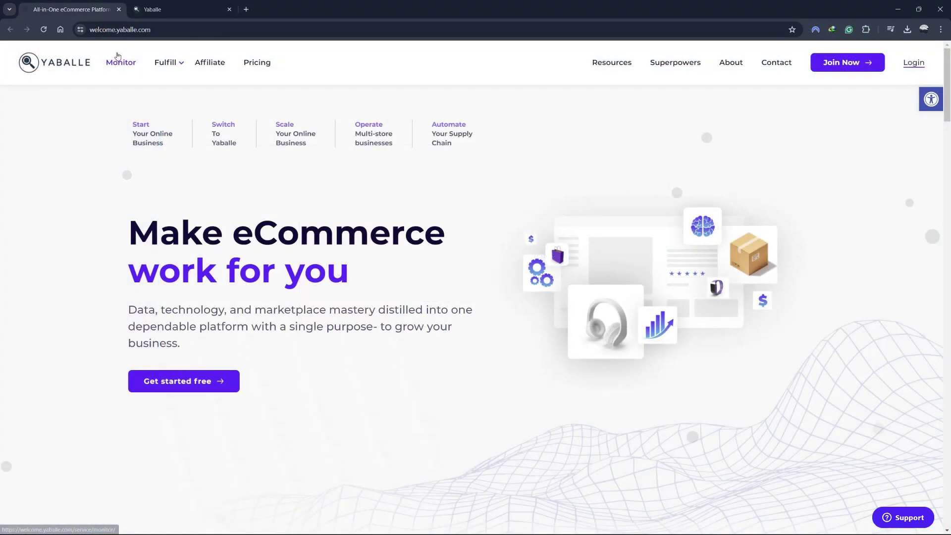